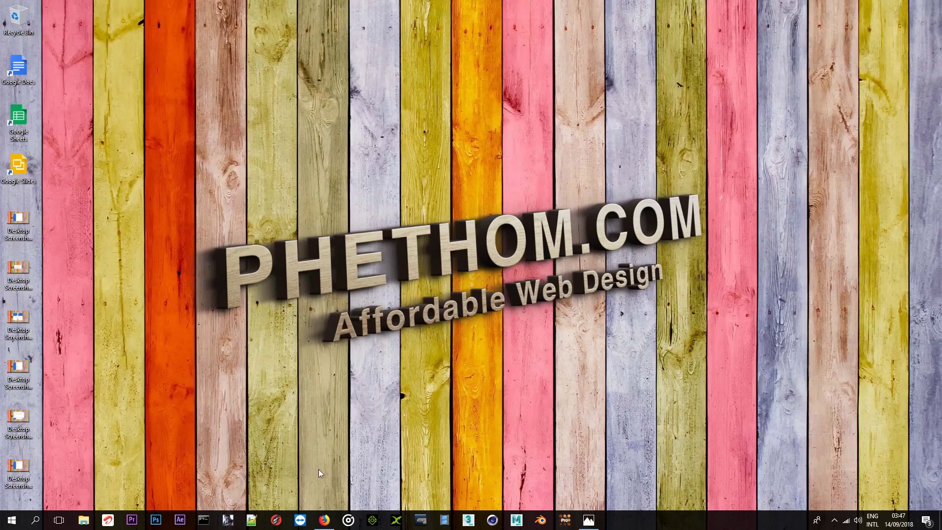
Check the Backup and Sync status from the hidden tray icons, then close it
click(324, 520)
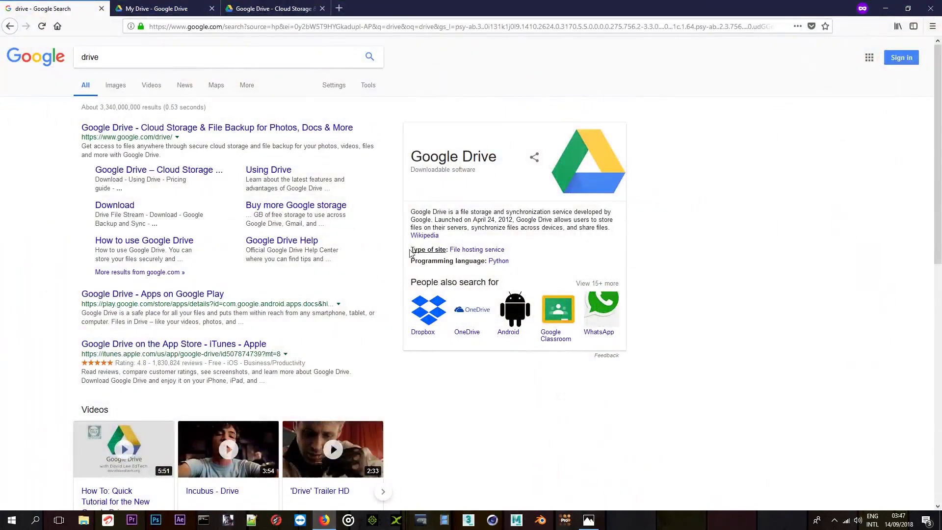
click(835, 519)
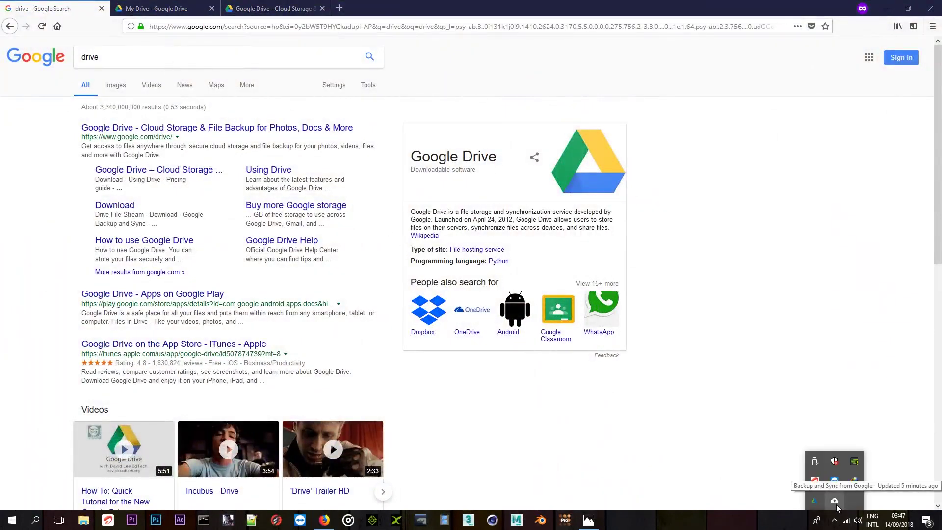
click(835, 502)
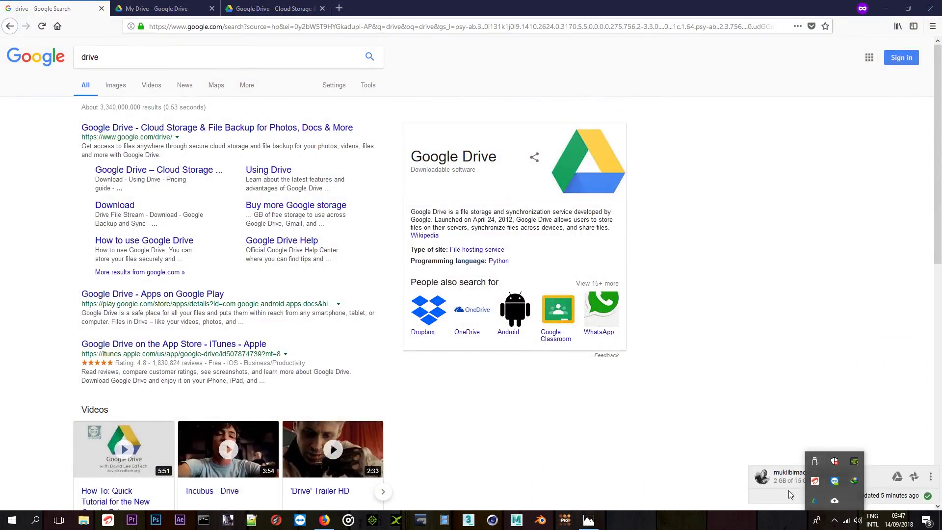
click(763, 391)
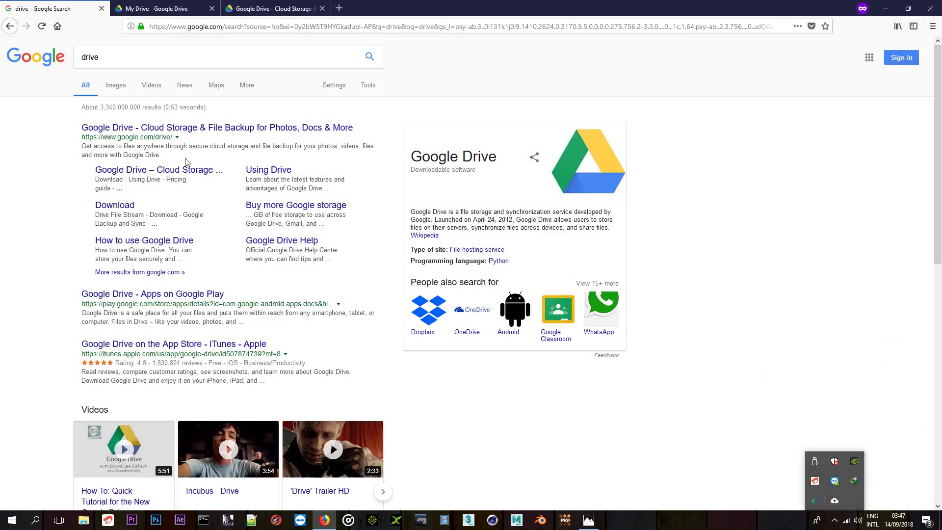
Cycle through the browser tabs back to the Google Drive landing page
click(157, 7)
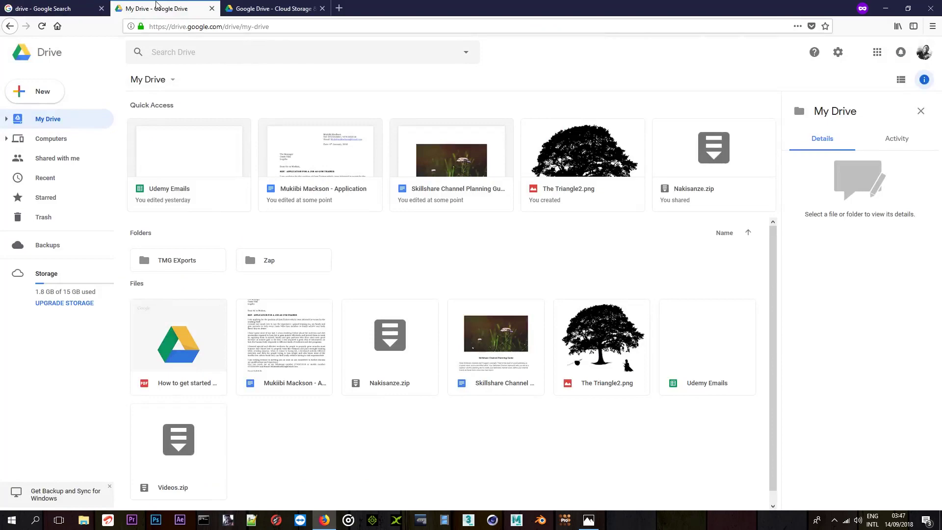
click(257, 8)
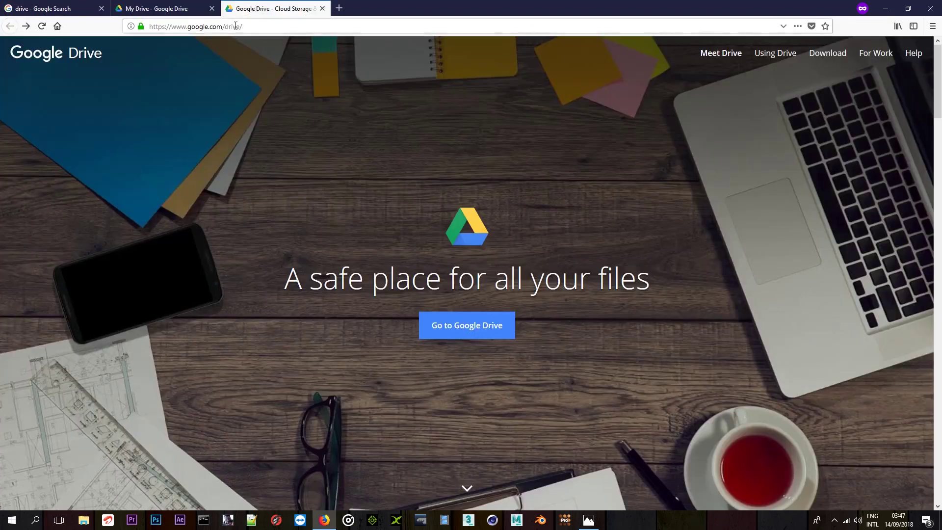
click(44, 9)
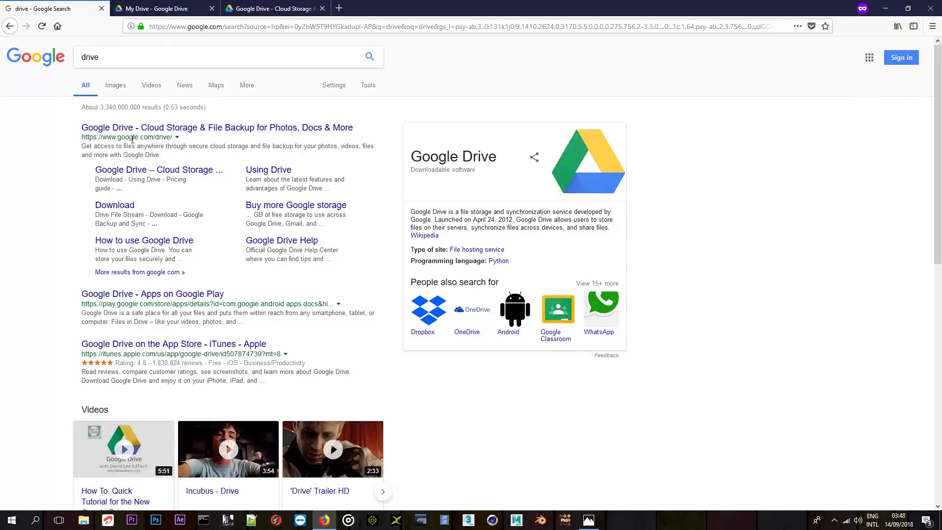
key(ctrl+shift+Tab)
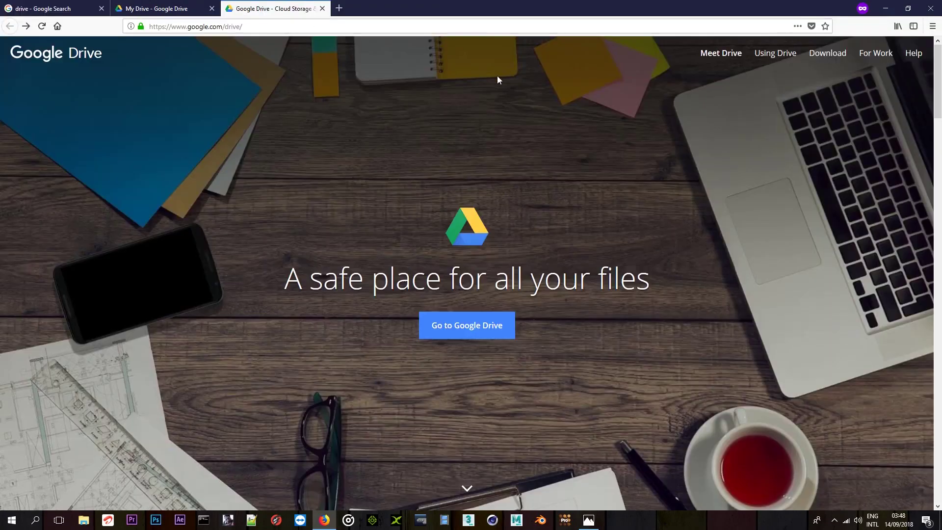
Accept the personal Backup and Sync download terms, cancel the installer save, and minimise Firefox
click(826, 54)
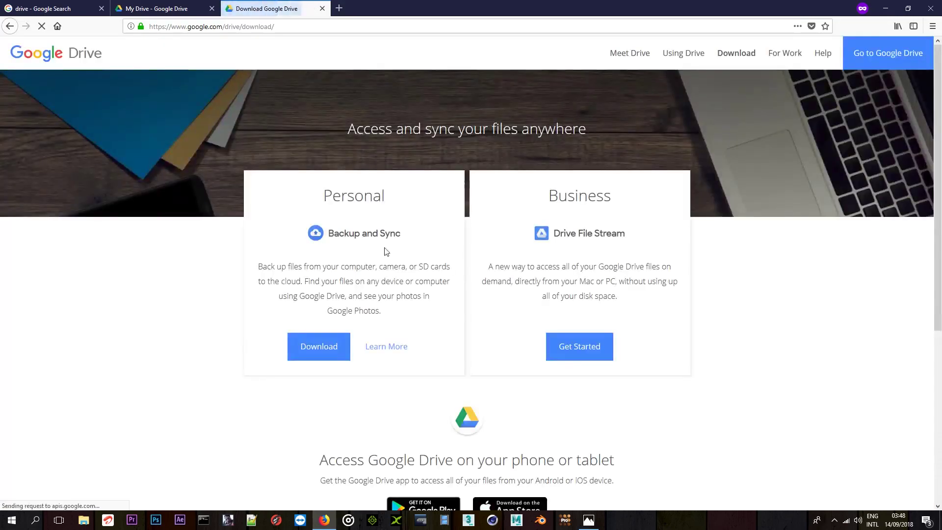
click(318, 347)
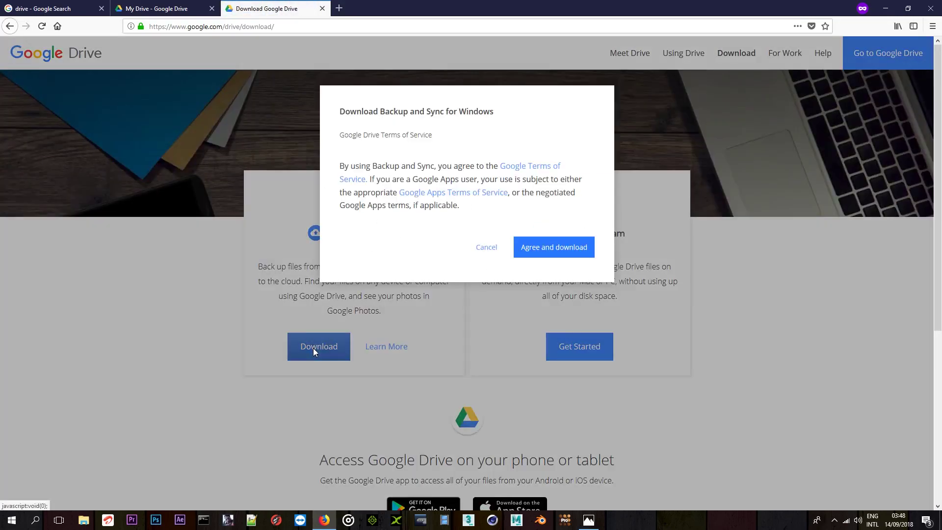
click(538, 249)
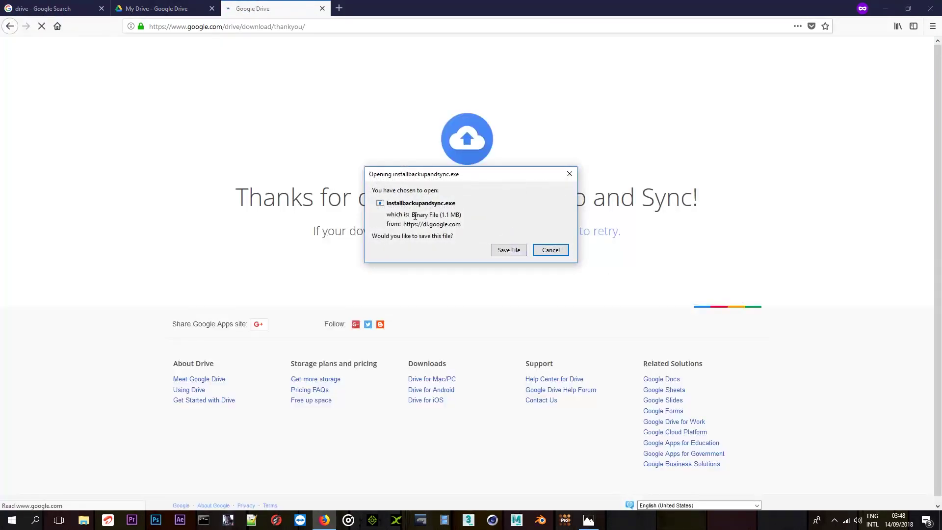
click(547, 249)
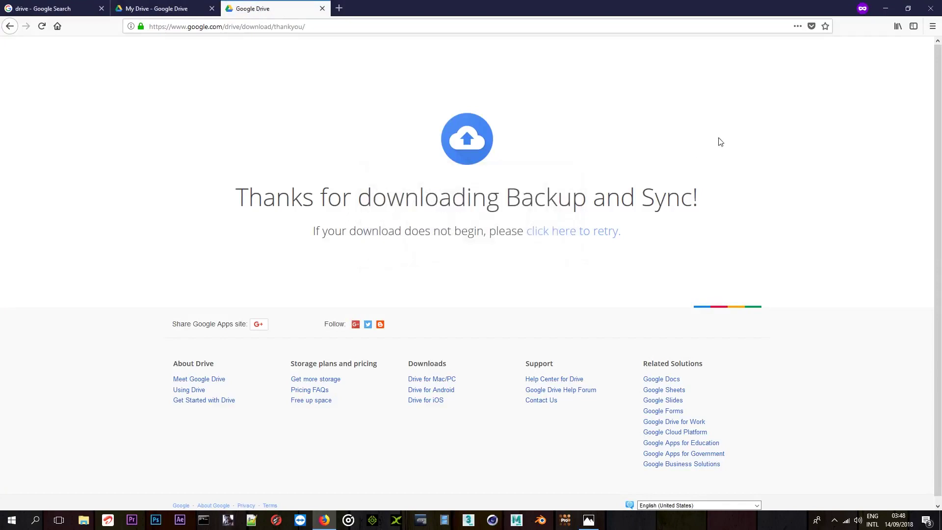
click(886, 8)
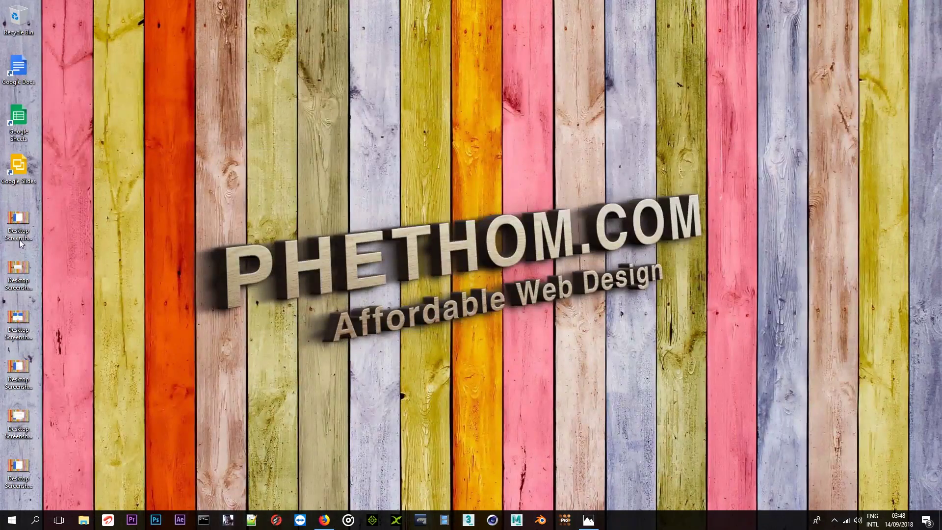
View the desktop screenshots full-screen in Photos, advancing to the Step 2 of 3 folder screen
double_click(20, 269)
click(578, 23)
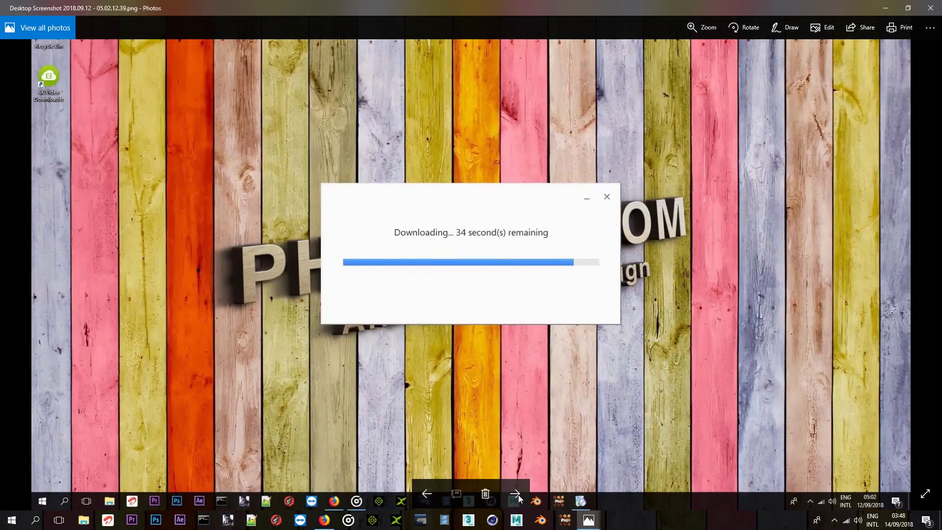
click(514, 493)
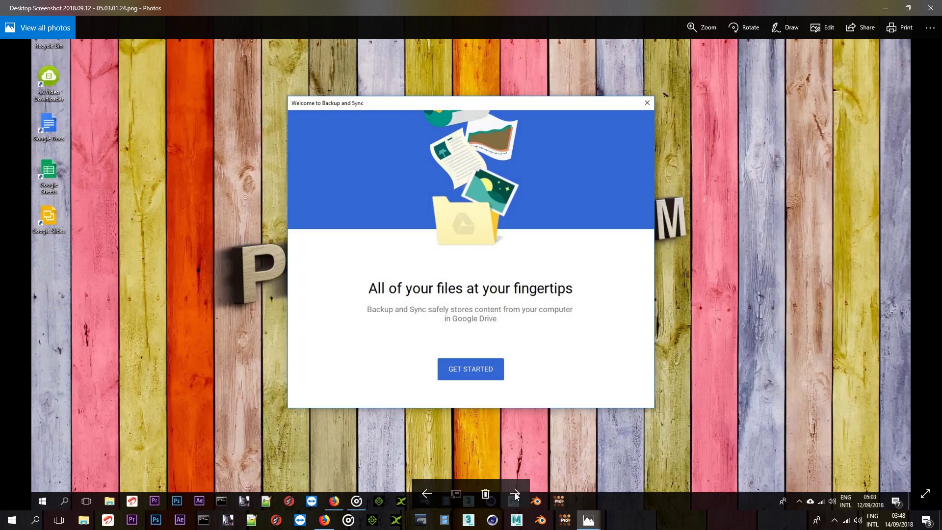
click(515, 493)
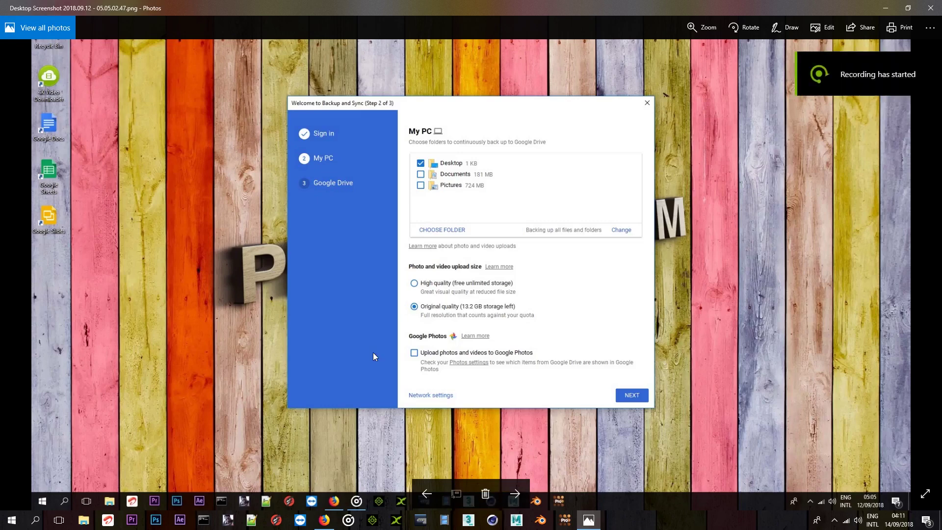
Go to youtube.com in a new private tab and search for TheMaxoutGamer
click(325, 520)
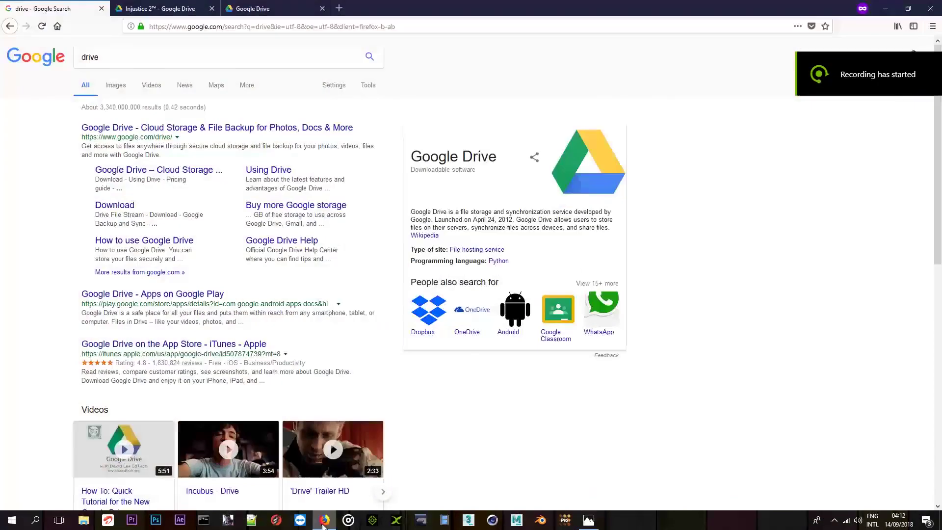
click(339, 9)
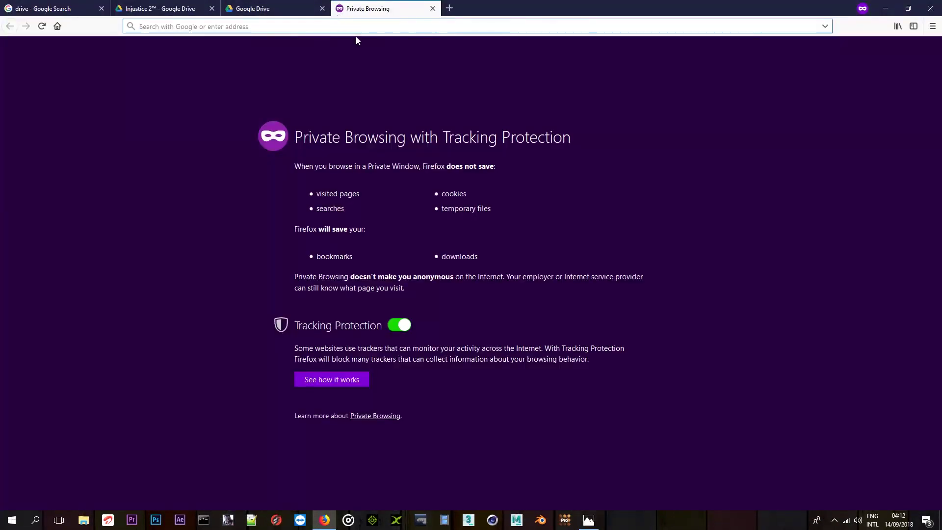
text(youtube.com)
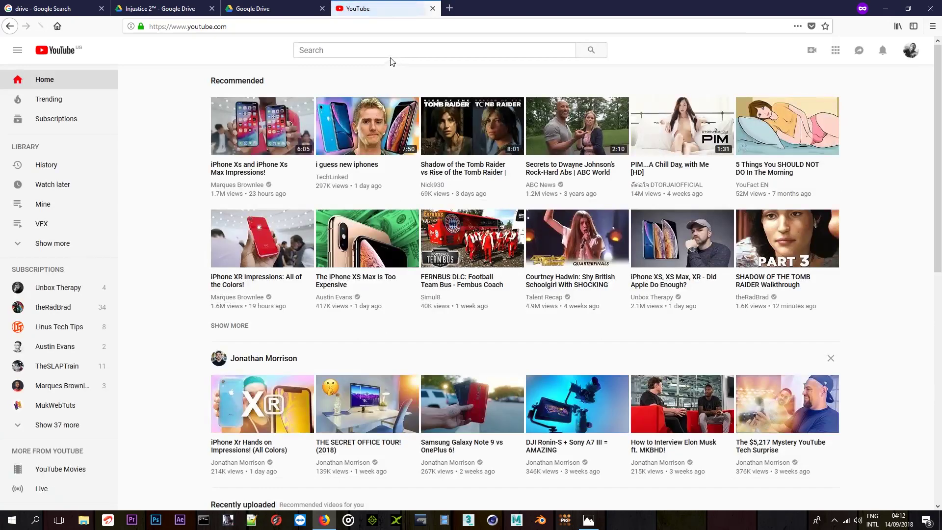
click(336, 51)
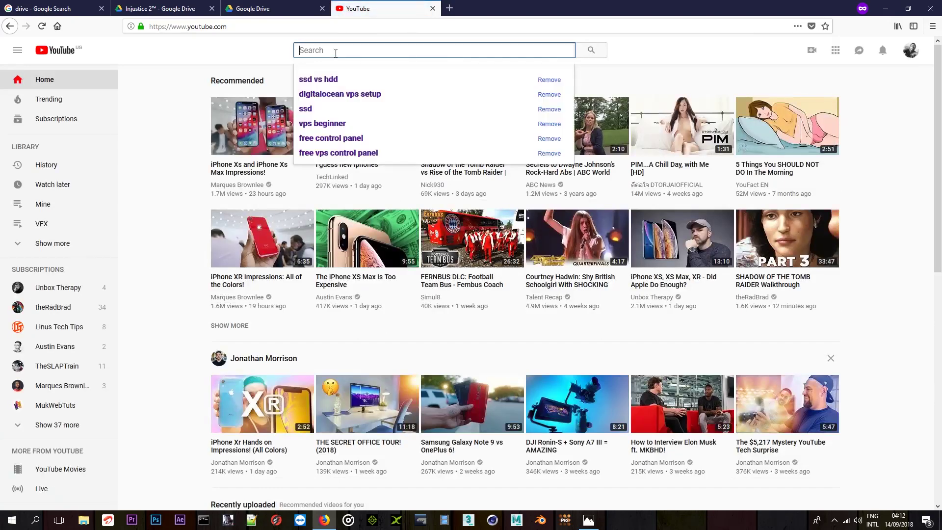
text(The)
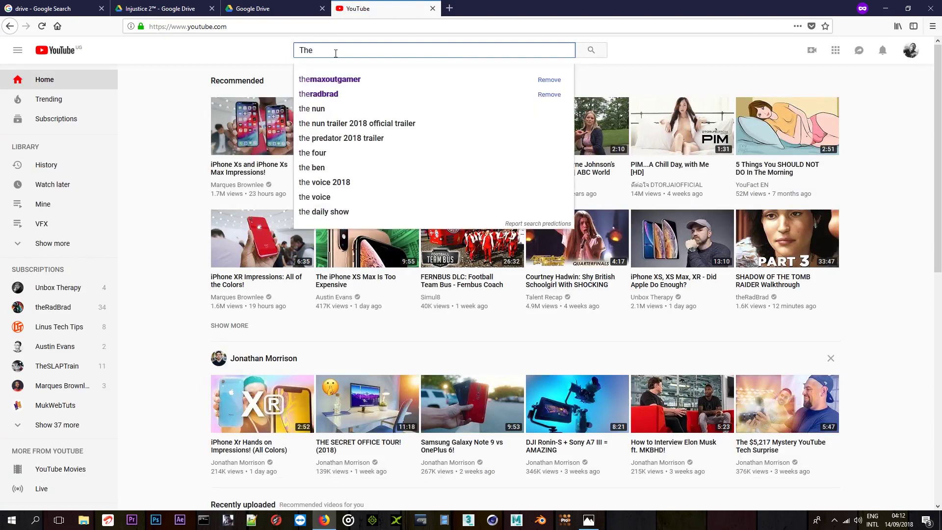
text(Maxout)
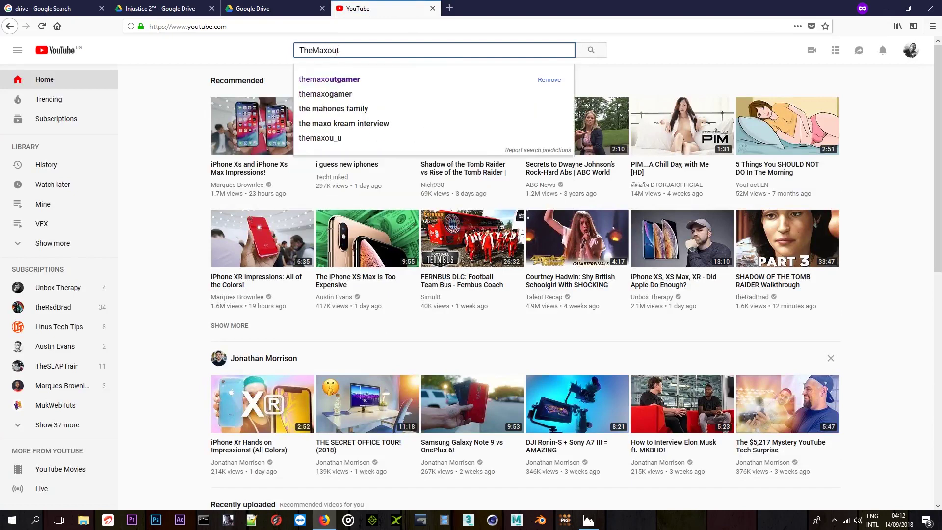
text(Gamer)
key(Return)
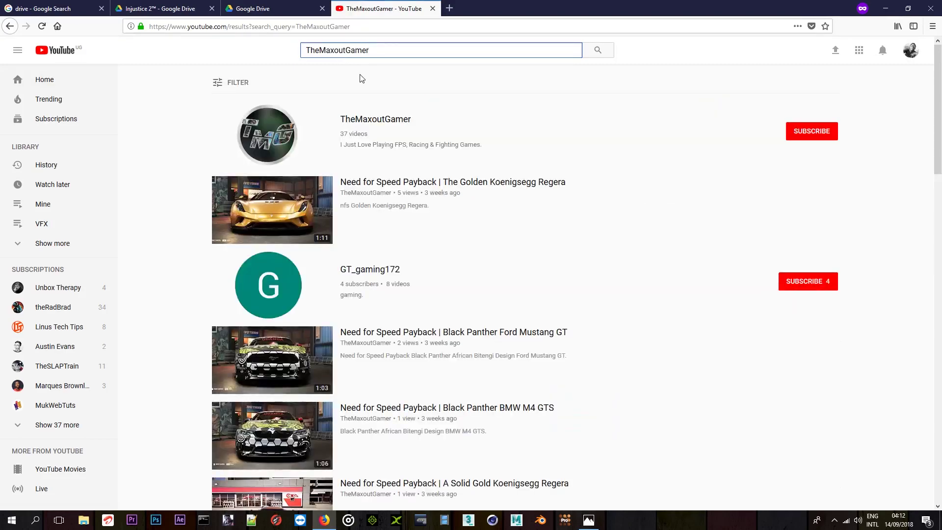
click(368, 122)
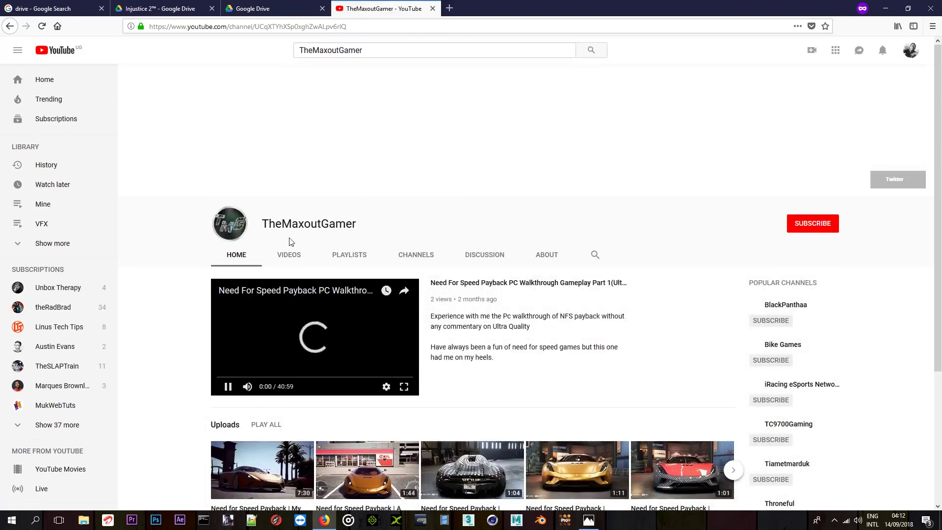
click(290, 254)
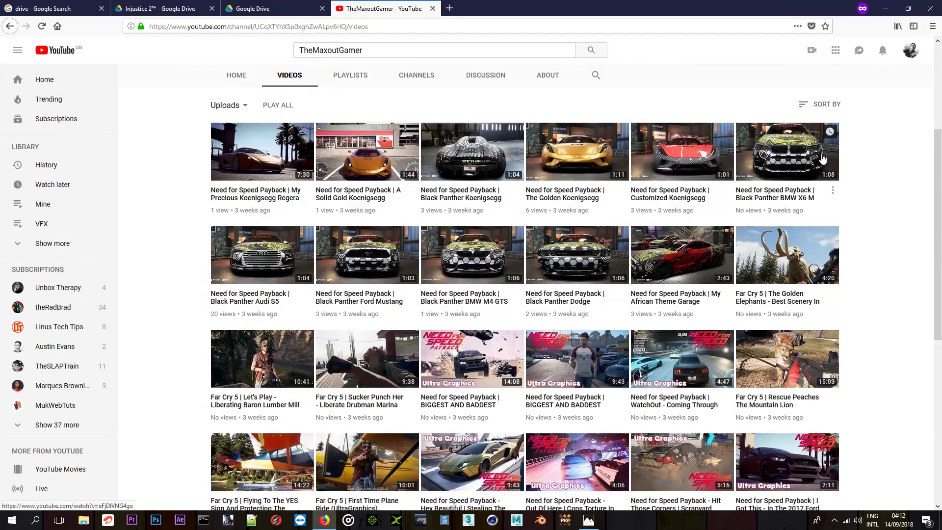
scroll(660, 216, down, 3)
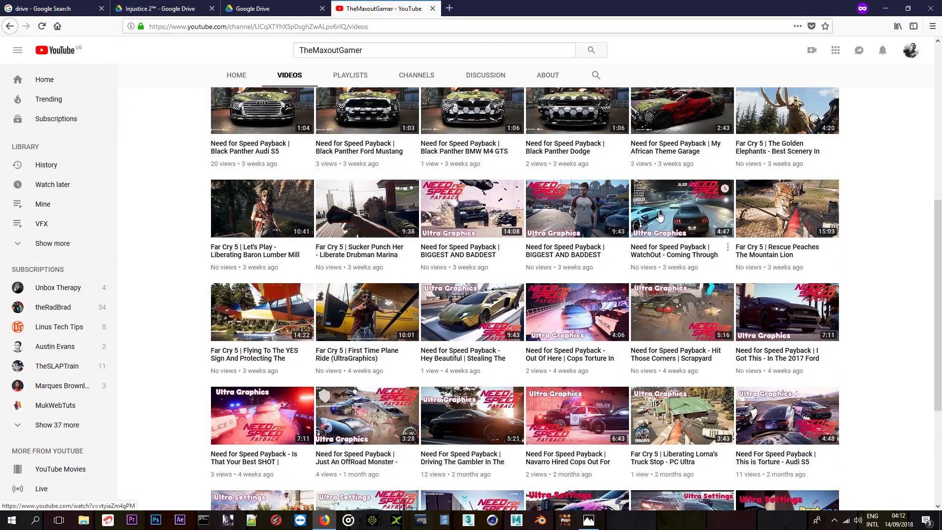
scroll(721, 233, down, 4)
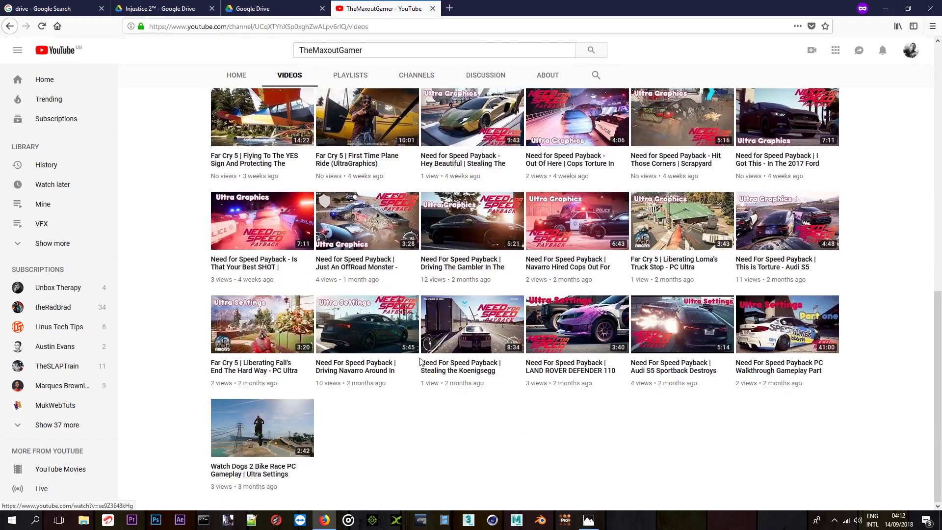
scroll(157, 435, up, 7)
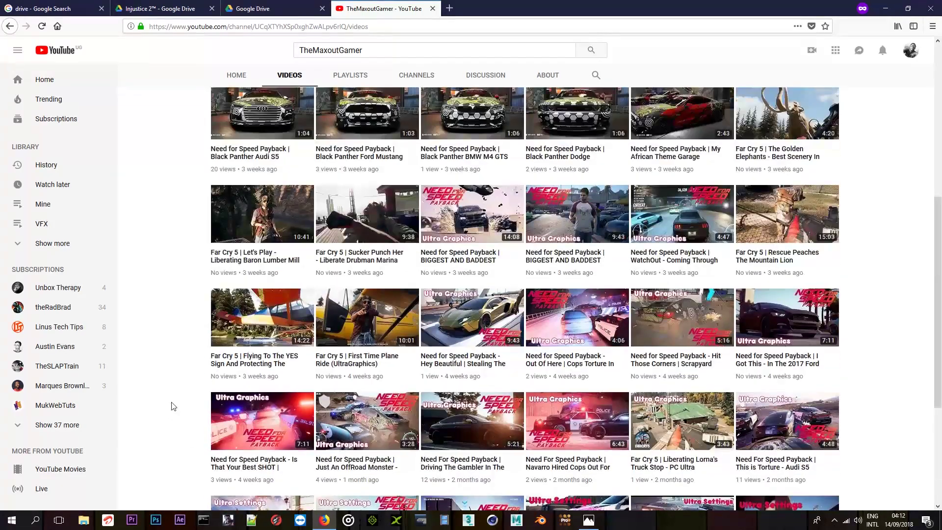
scroll(173, 399, up, 3)
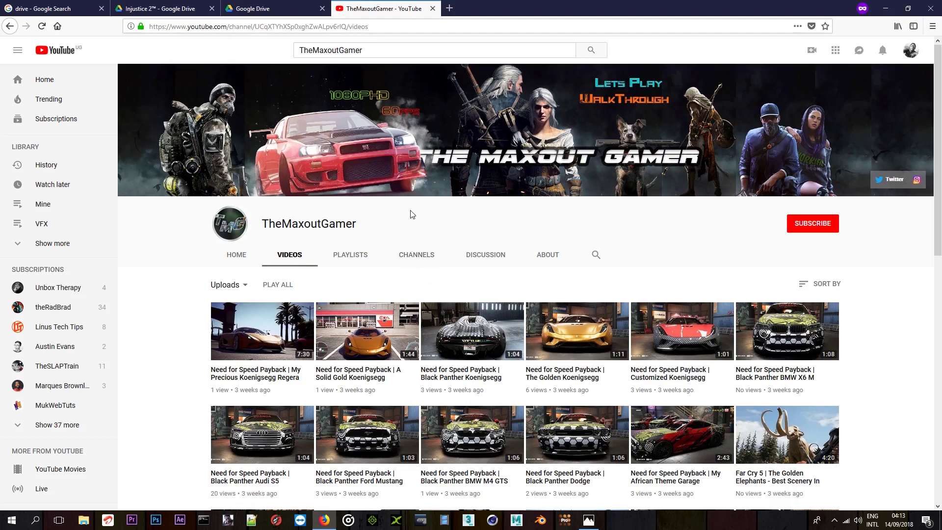
Close the YouTube tab, page through the screenshots to Step 3 of 3, then close Photos
click(432, 8)
click(883, 7)
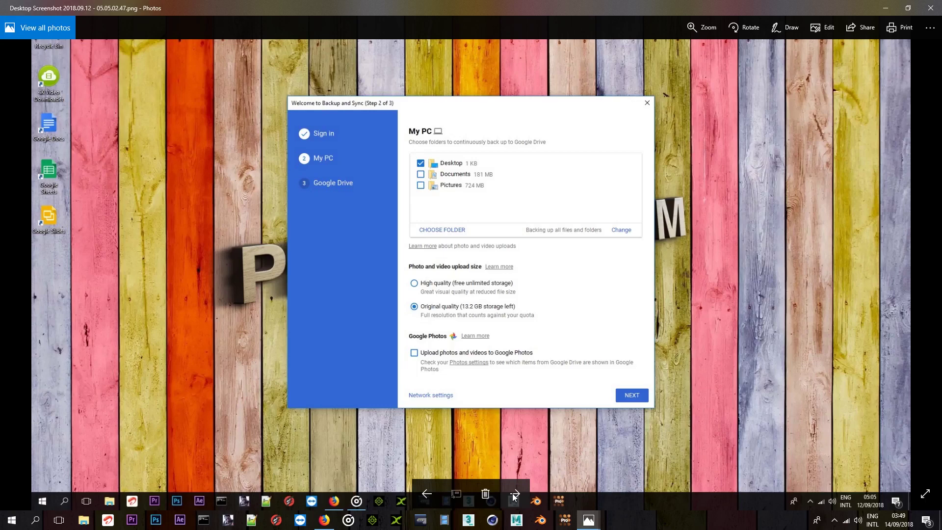
click(514, 494)
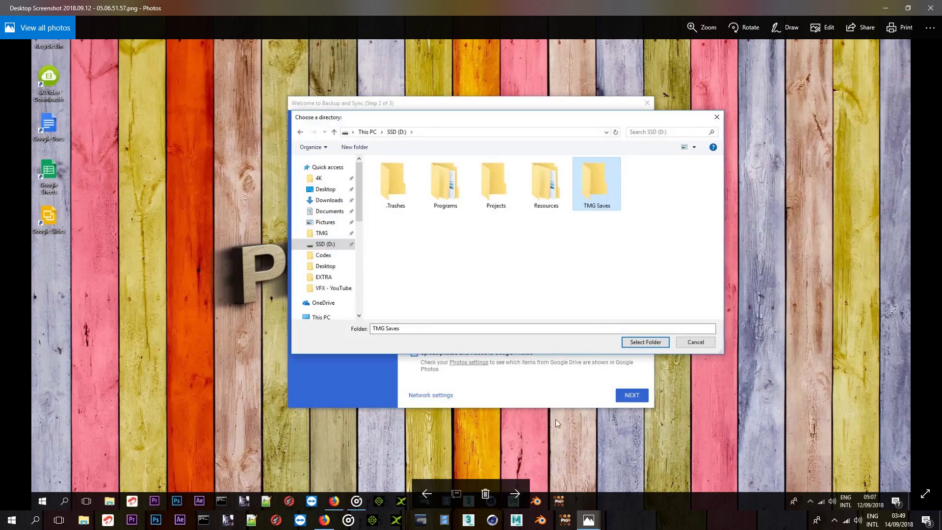
click(513, 494)
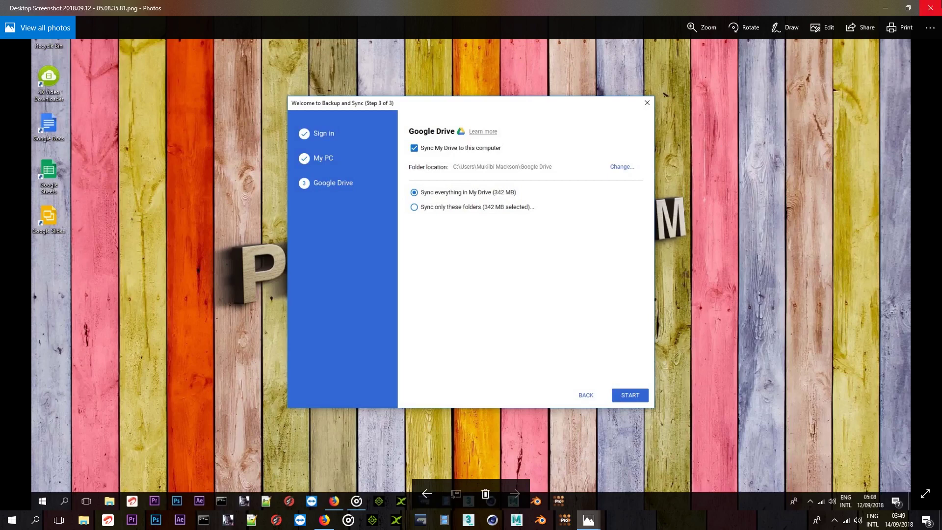
click(930, 8)
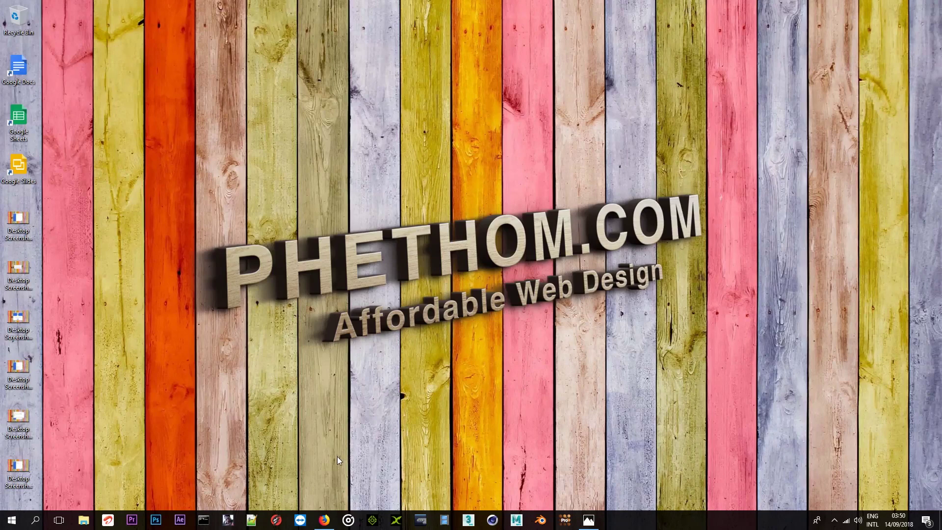
Search Google for 'gamesave manager' and open the official GameSave Manager website
click(324, 519)
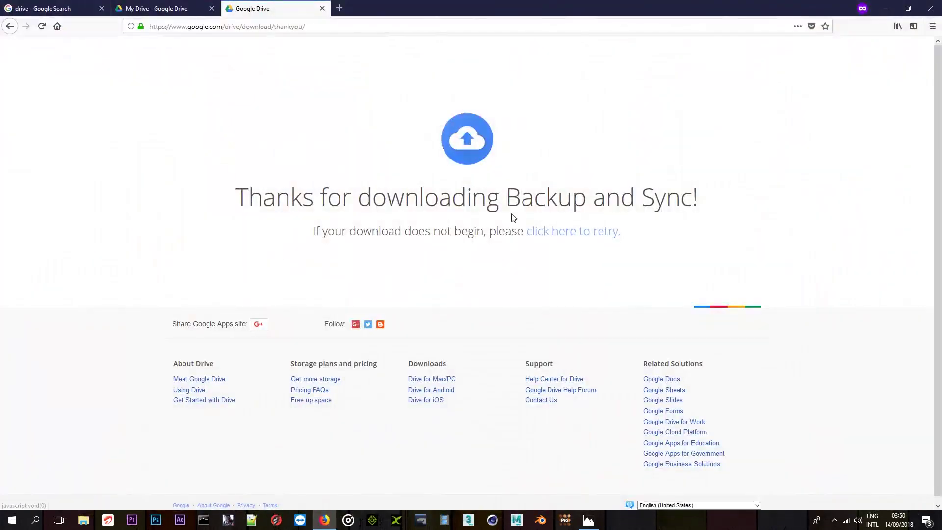
click(59, 9)
drag(101, 57, 11, 54)
text(game)
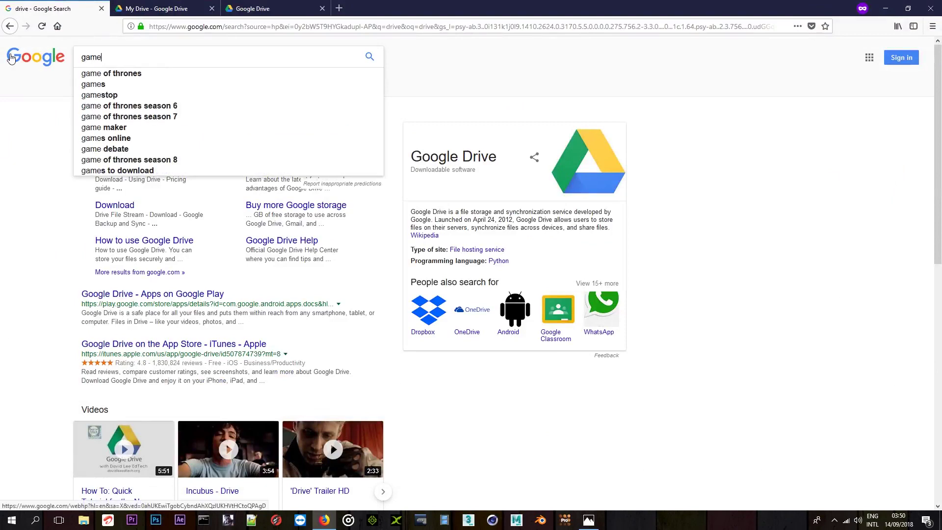
text(save)
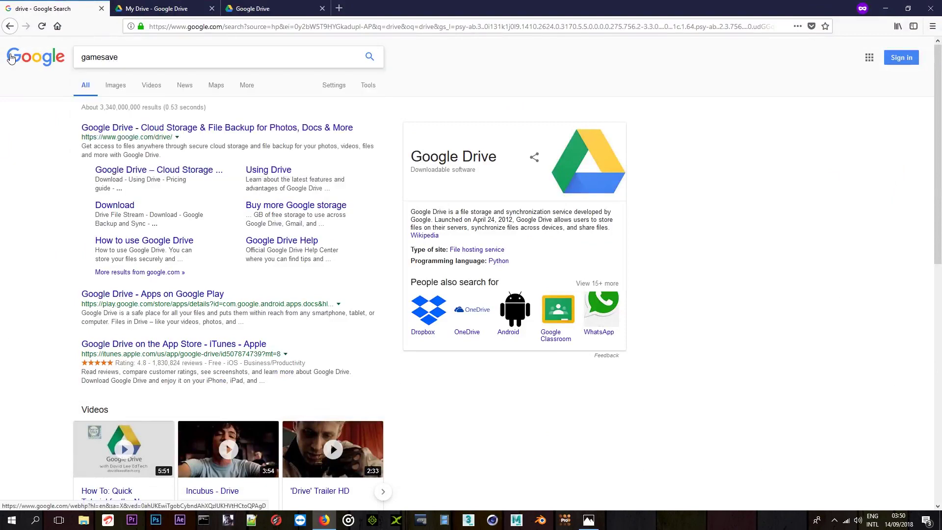
text( manager)
key(Return)
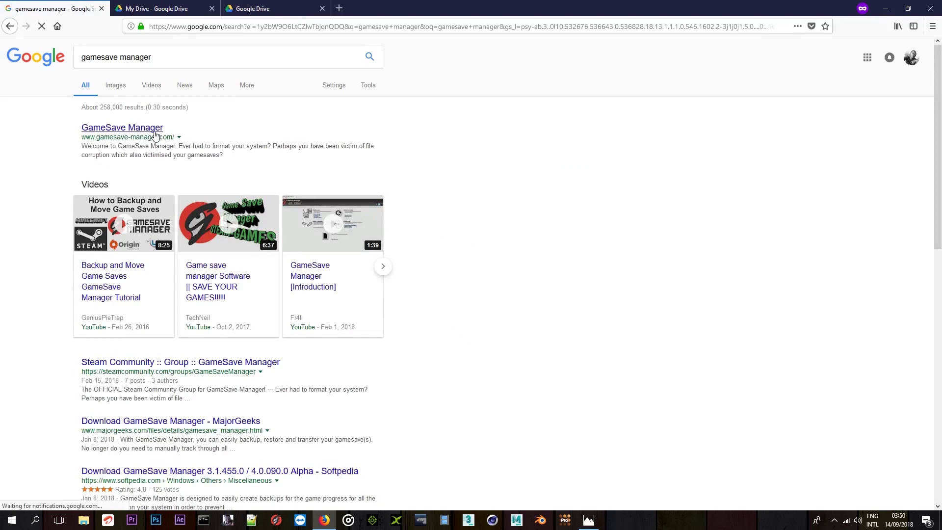
click(154, 129)
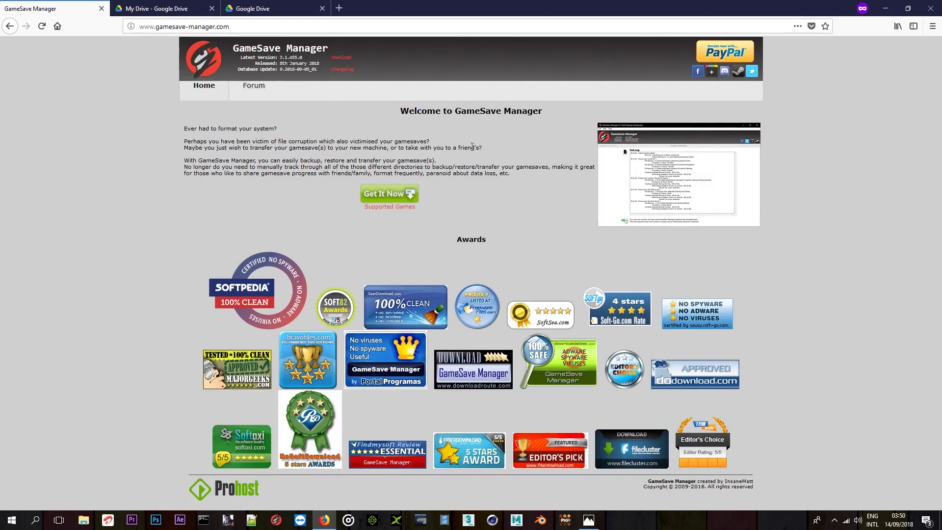
Start the GameSave Manager download, cancelling IDM's capture and answering No to its prompt
click(378, 195)
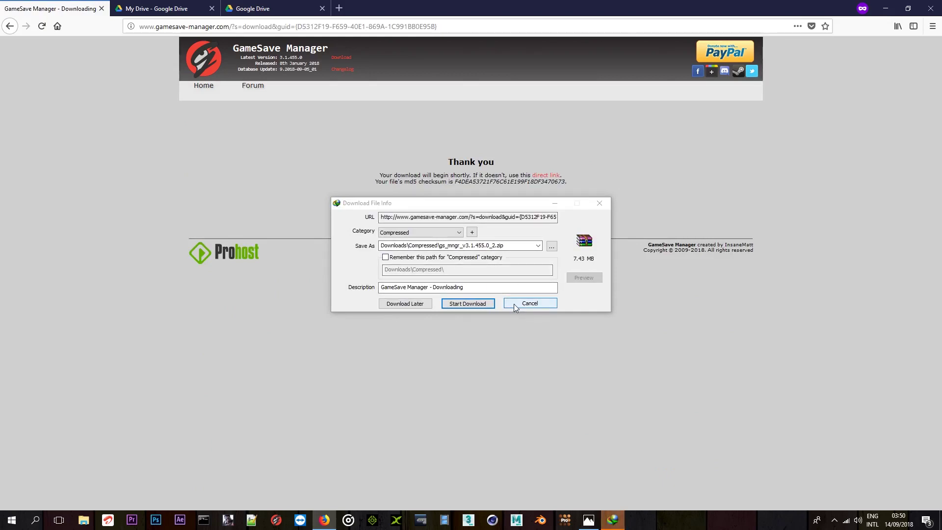
click(521, 303)
click(536, 295)
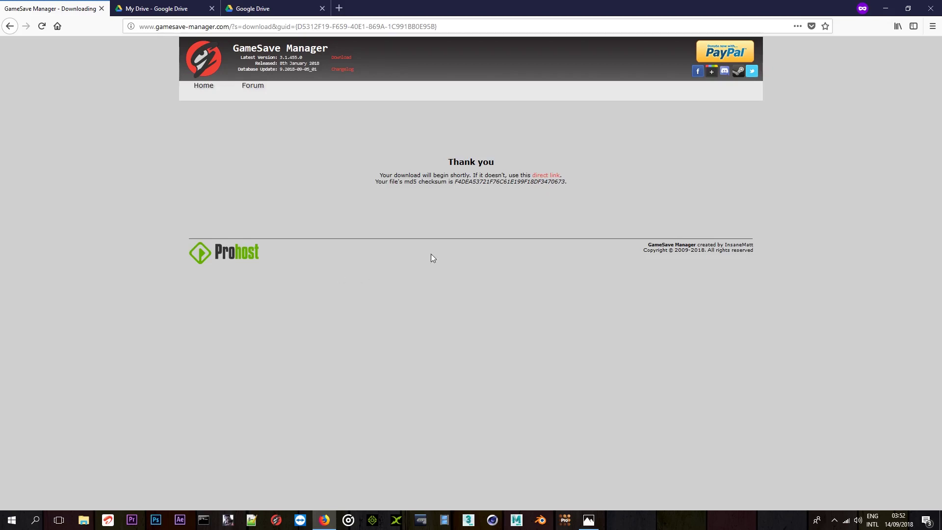
Extract gs_mngr_v3.1.455.0.zip with WinRAR into its own folder, then open it and select gs_mngr_3
click(885, 8)
double_click(54, 124)
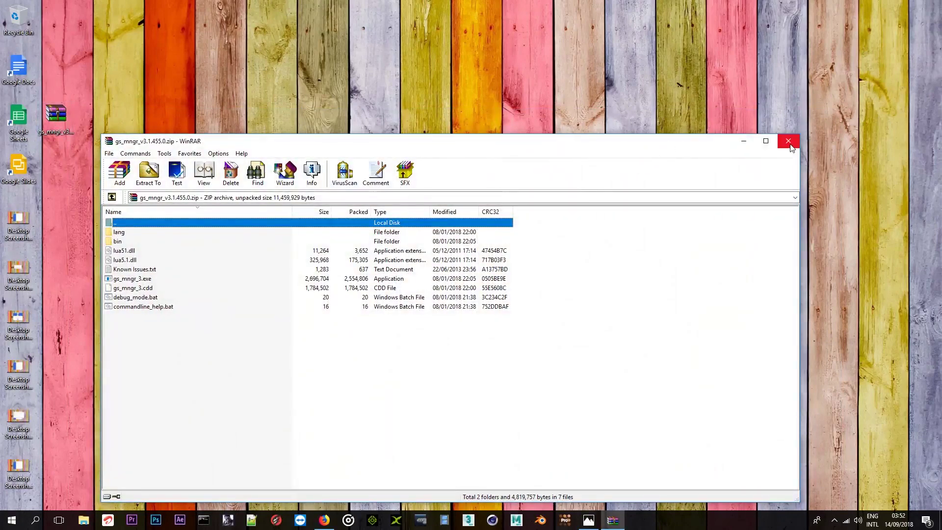
click(787, 141)
right_click(63, 116)
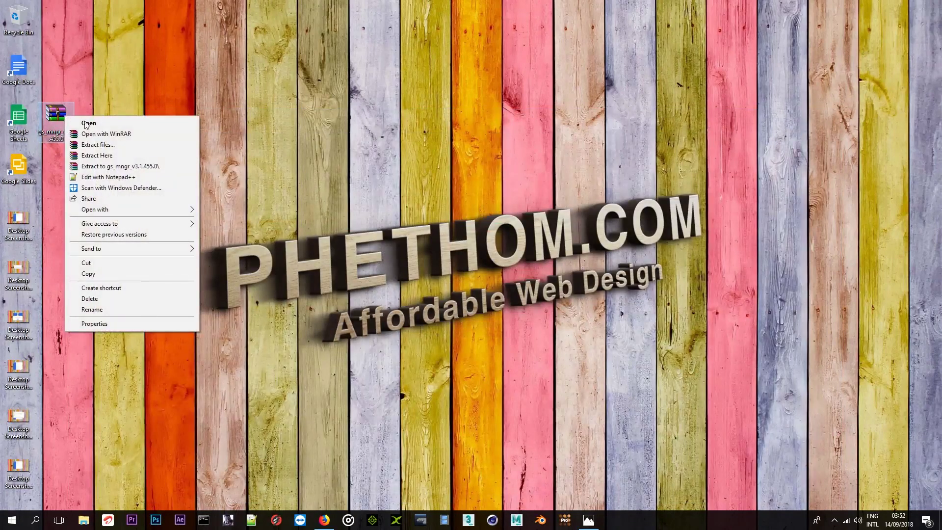
click(126, 167)
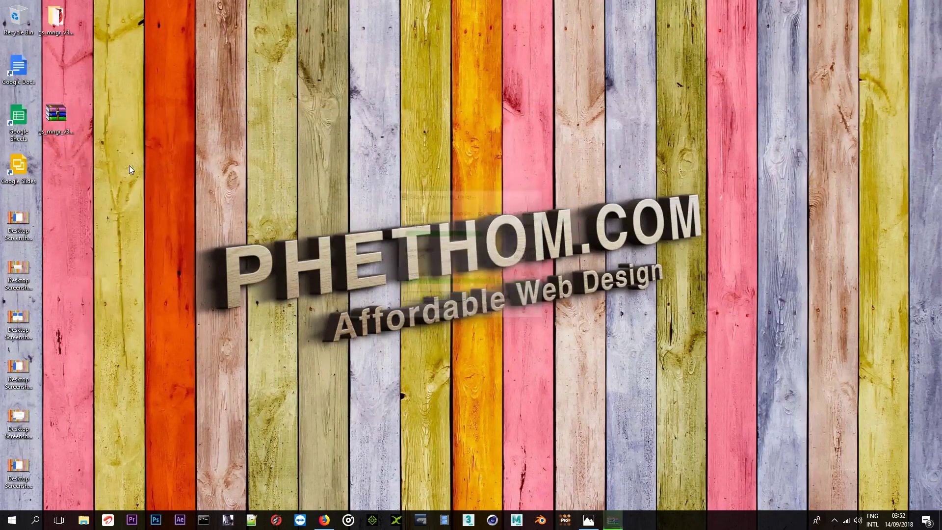
right_click(53, 125)
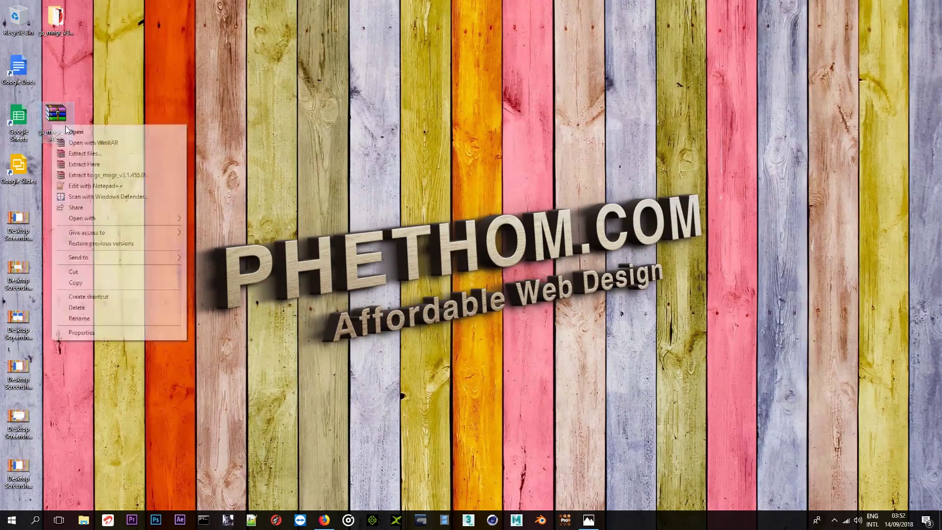
click(84, 175)
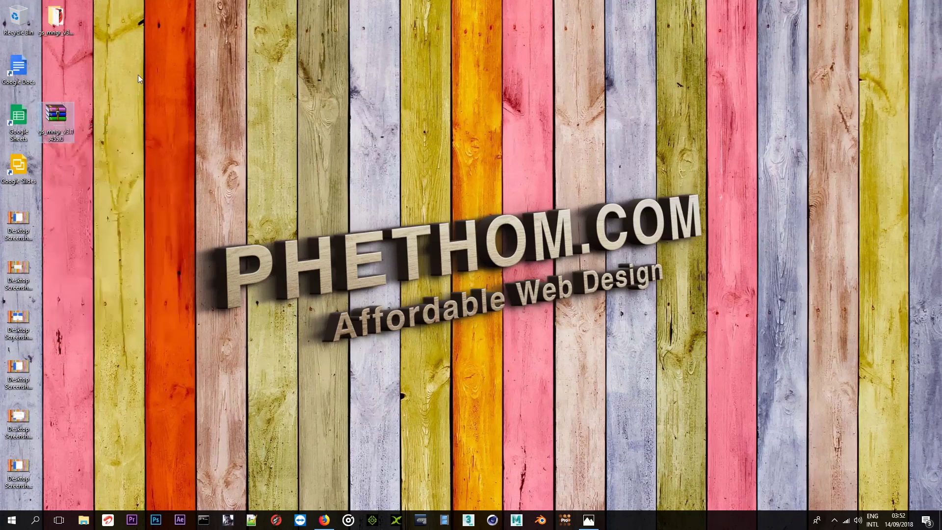
double_click(53, 14)
click(274, 158)
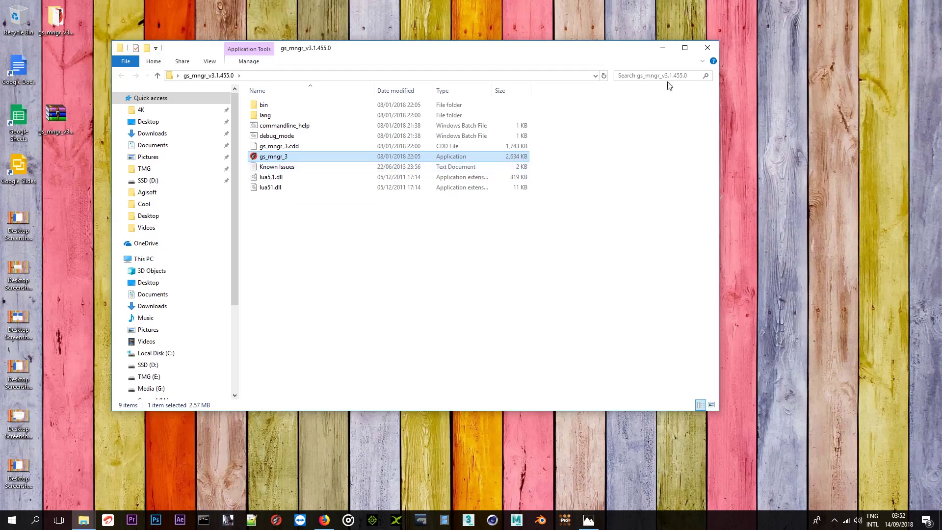
Close the gs_mngr_v3.1.455.0 Explorer window to return to the desktop
click(707, 47)
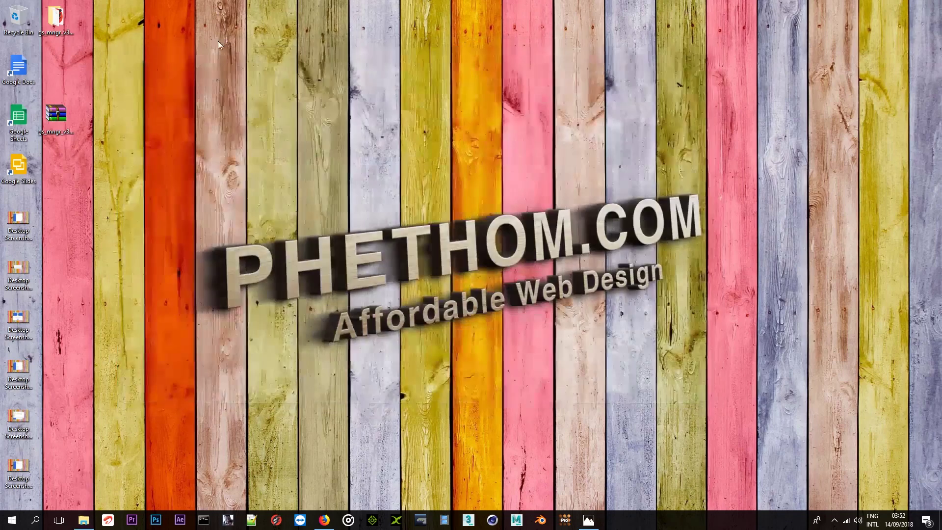
Launch GameSave Manager from the taskbar with admin rights and nudge its window left
click(275, 520)
click(431, 329)
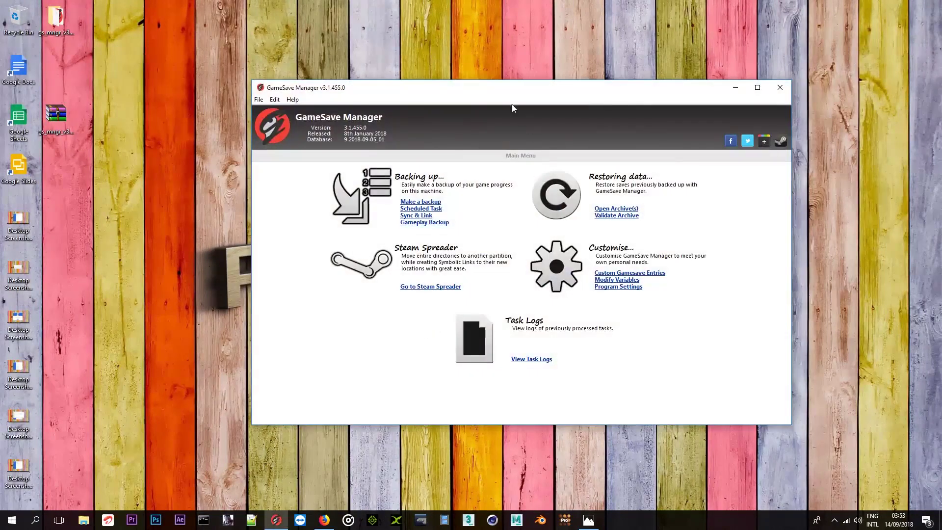
drag(467, 91, 434, 87)
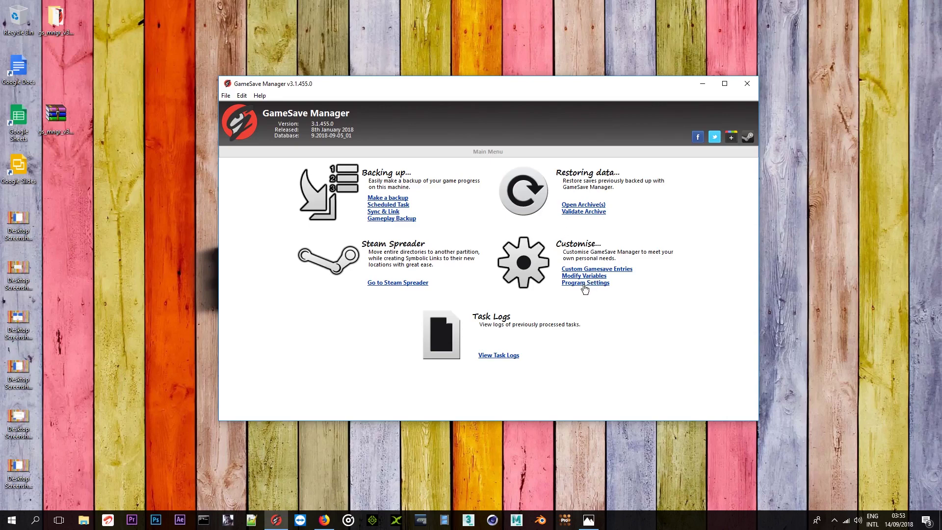
Open Program Settings and browse its categories, ending on Cloud Options with Google Drive support enabled
click(585, 289)
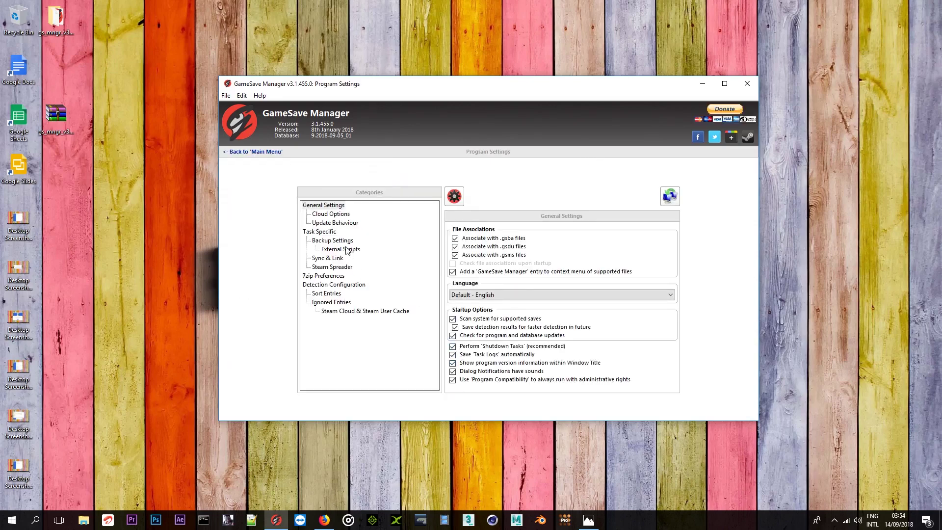
click(334, 217)
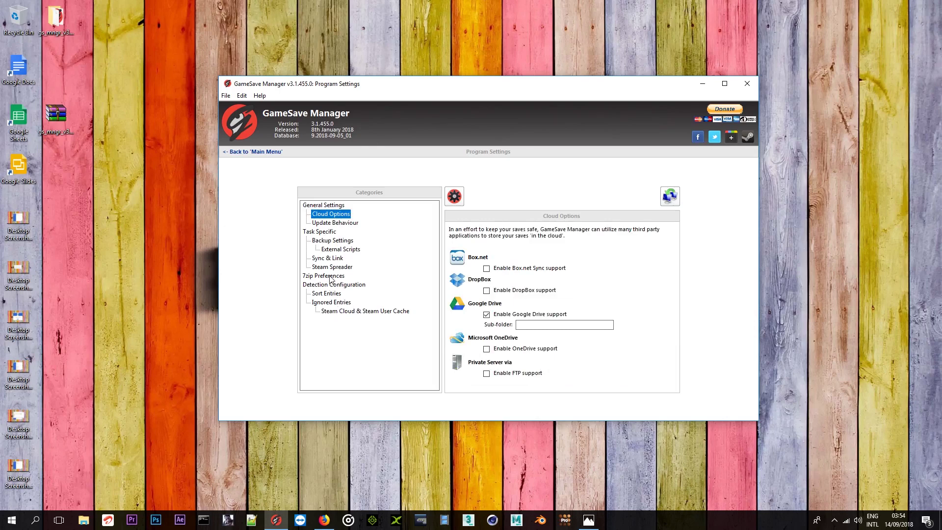
click(333, 223)
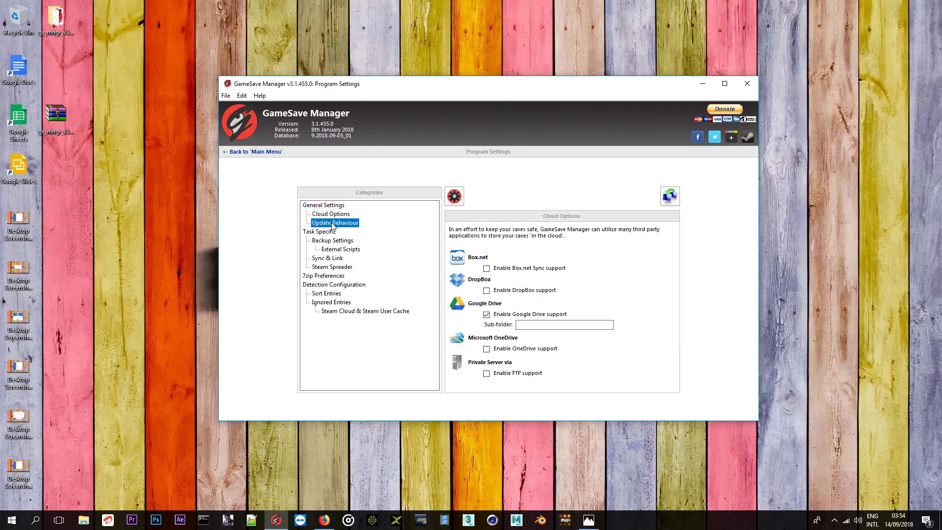
click(334, 249)
click(329, 258)
click(327, 275)
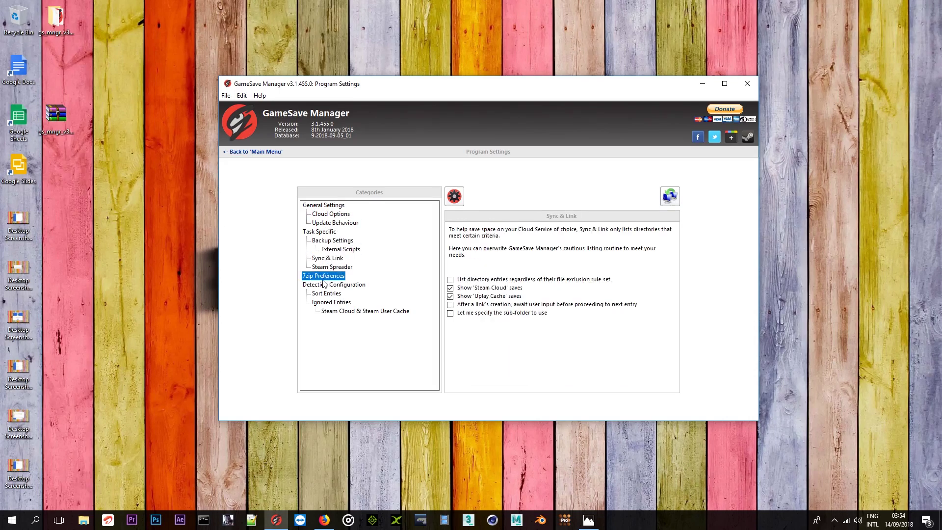
click(331, 304)
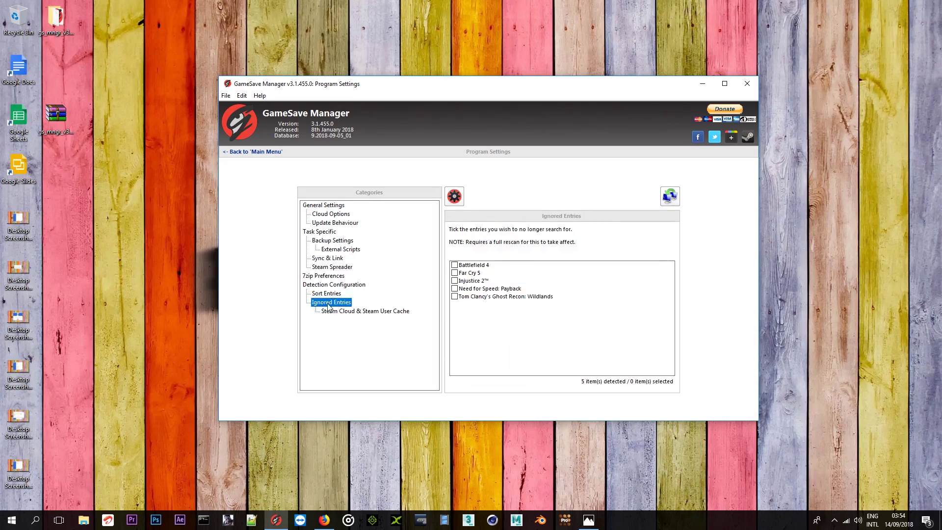
click(330, 215)
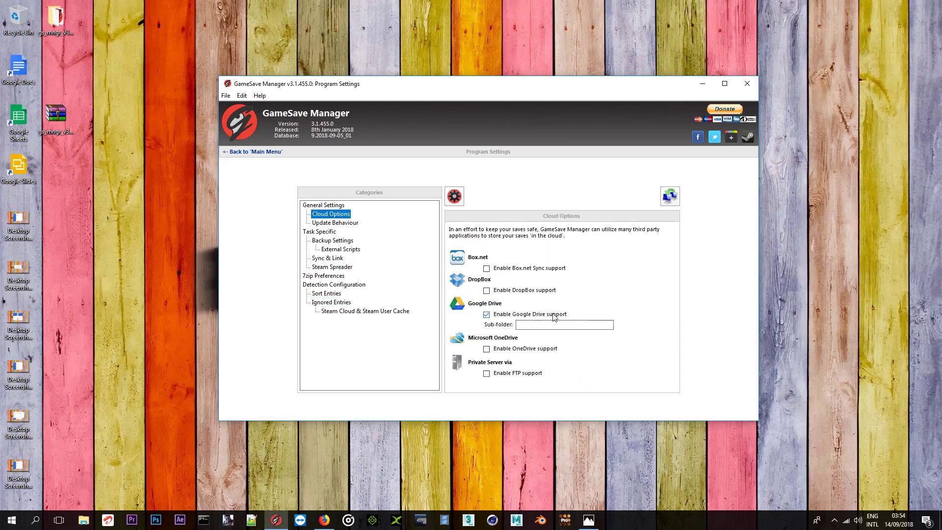
click(488, 315)
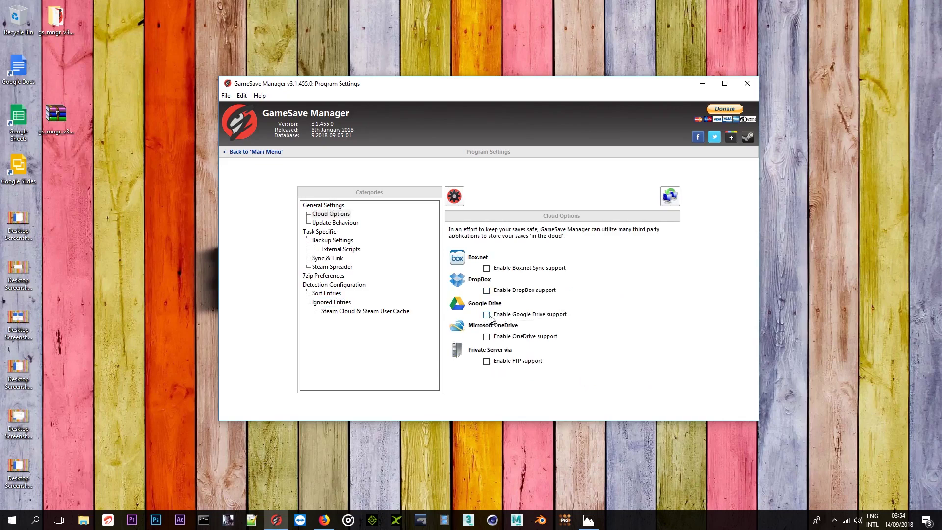
click(487, 362)
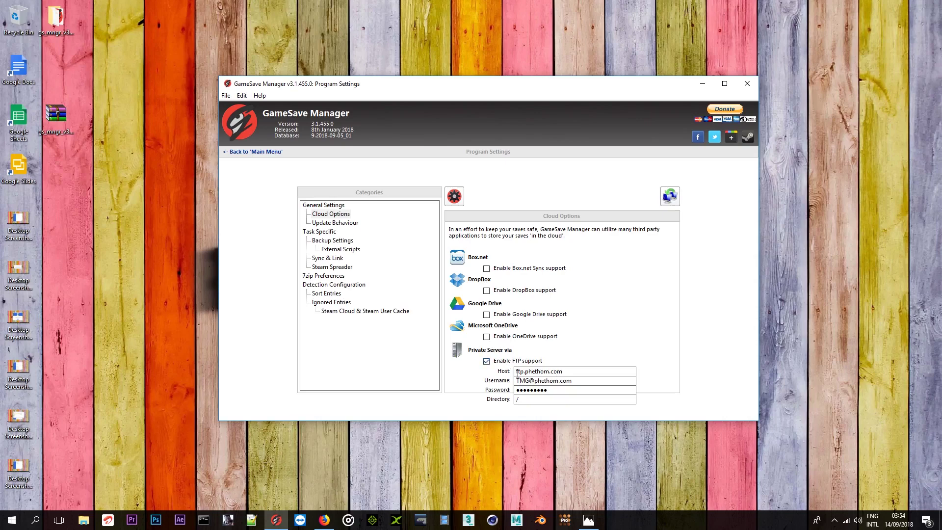
drag(517, 373, 582, 372)
click(516, 381)
drag(515, 381, 584, 381)
click(552, 389)
drag(516, 390, 574, 388)
click(574, 388)
mouse_move(516, 381)
mouse_down()
mouse_move(595, 380)
mouse_move(514, 372)
mouse_move(515, 385)
mouse_up()
click(595, 379)
click(559, 388)
click(487, 363)
click(486, 314)
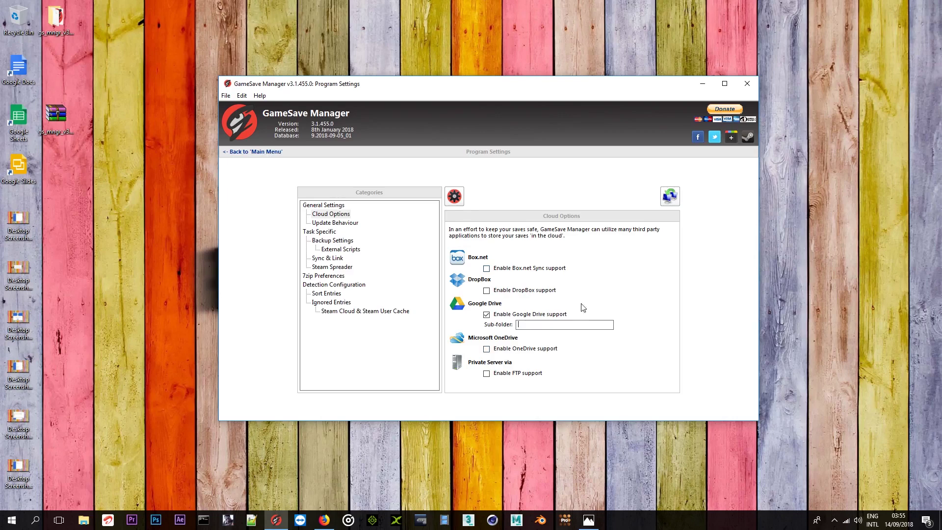
View Update Behaviour, dismiss the Windows notification, and go back to the Main Menu
click(327, 225)
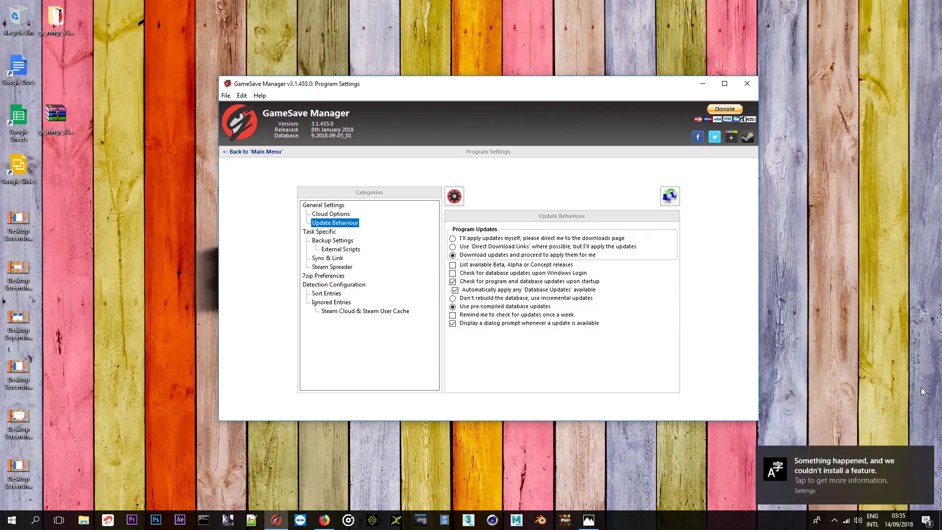
click(926, 457)
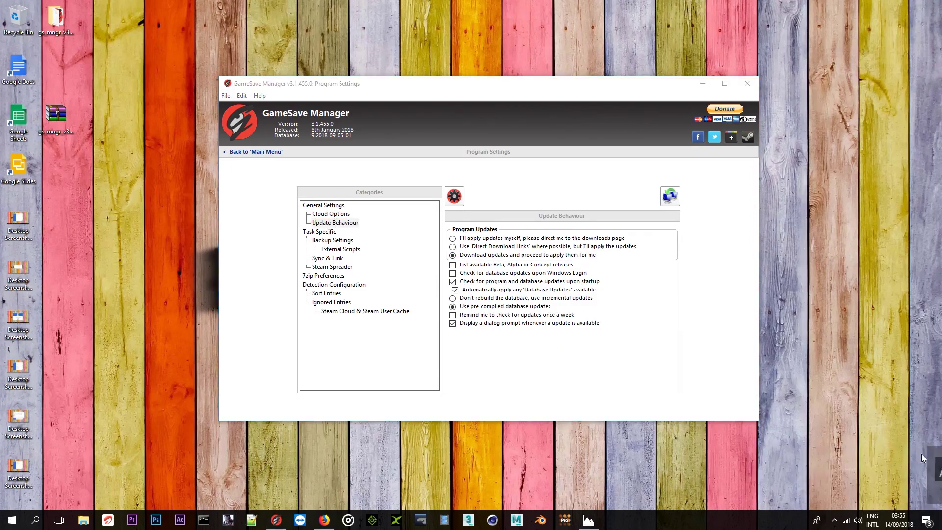
click(242, 153)
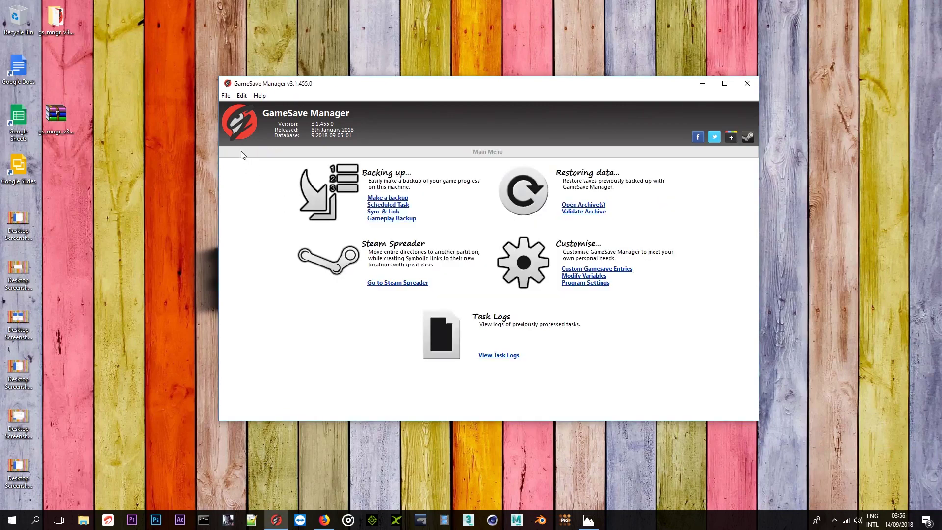
Start a new backup without a full rescan and tick Battlefield 4
click(387, 199)
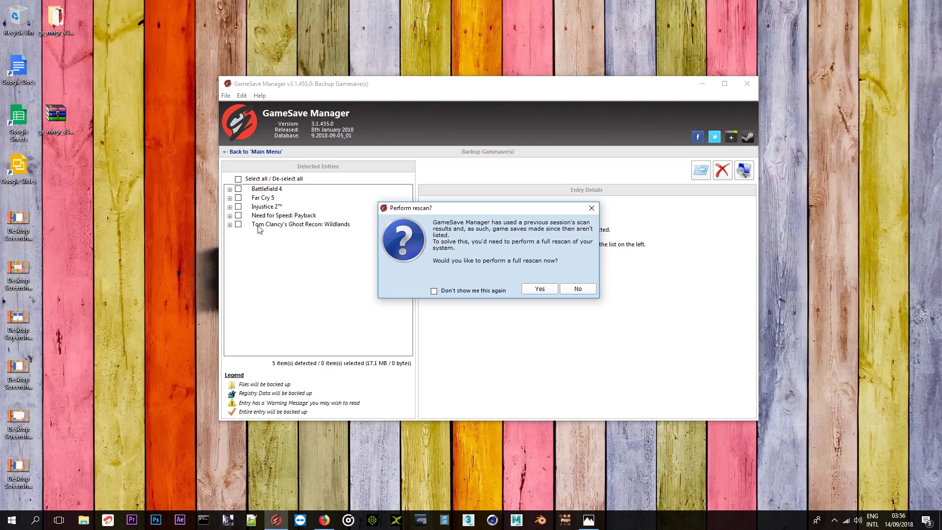
click(577, 289)
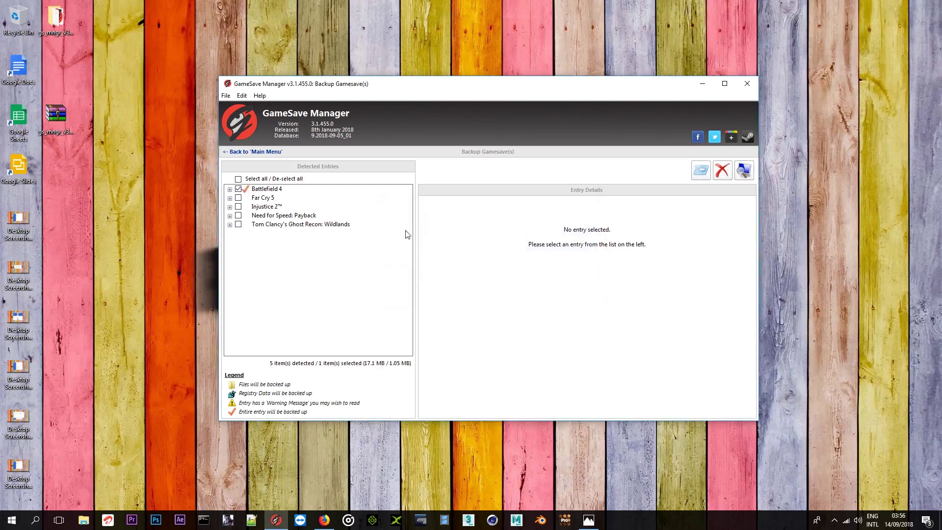
click(238, 189)
Review the save details of Battlefield 4, Far Cry 5, Injustice 2™, Need for Speed: Payback and Ghost Recon: Wildlands
click(261, 190)
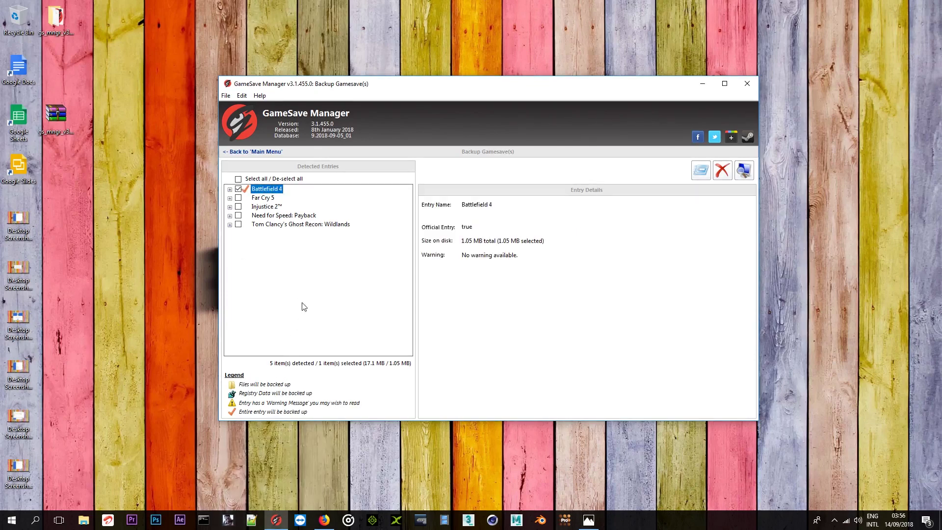
click(261, 199)
click(263, 206)
click(264, 216)
click(265, 224)
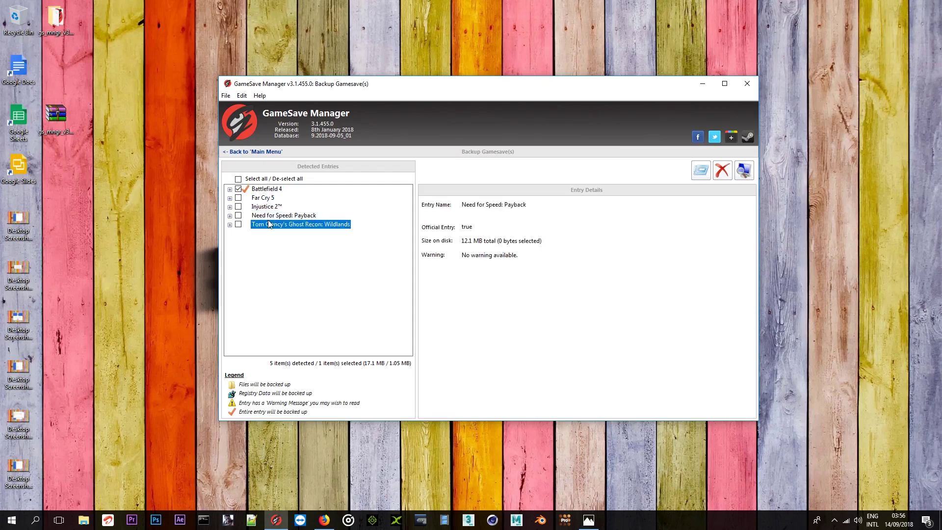
click(265, 207)
click(260, 198)
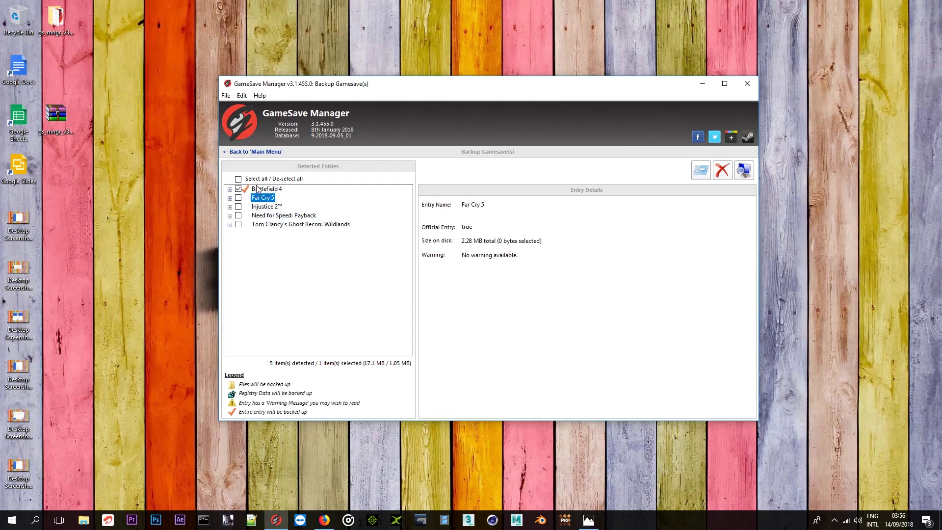
click(258, 190)
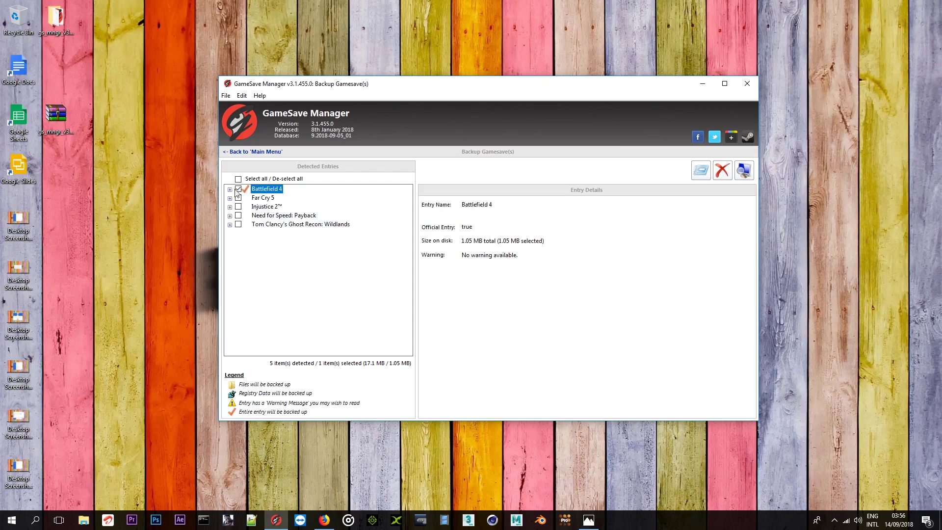
Untick Battlefield 4 and tick Injustice 2™ instead, selecting 1.47 MB
click(239, 190)
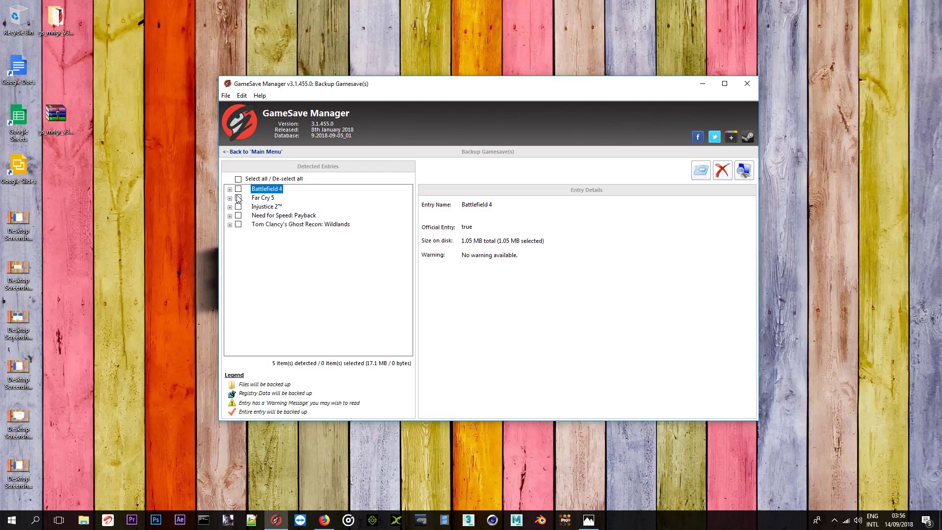
click(261, 199)
click(261, 207)
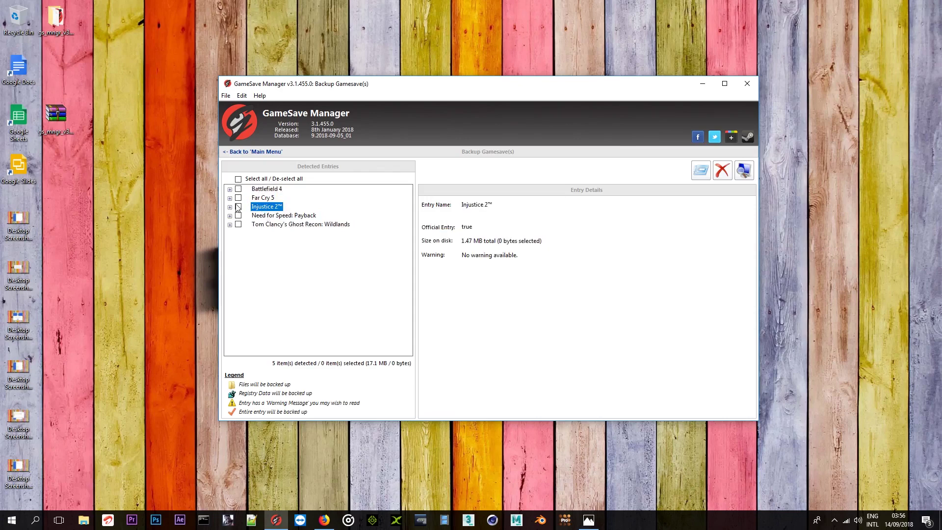
click(238, 206)
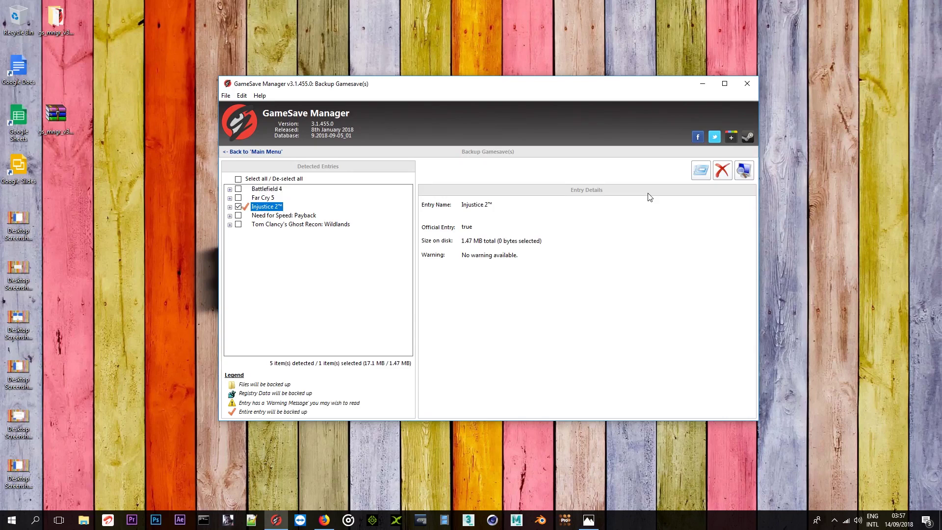
Run the backup of Injustice 2™ to D:\TMG Saves
click(701, 170)
drag(493, 302, 539, 305)
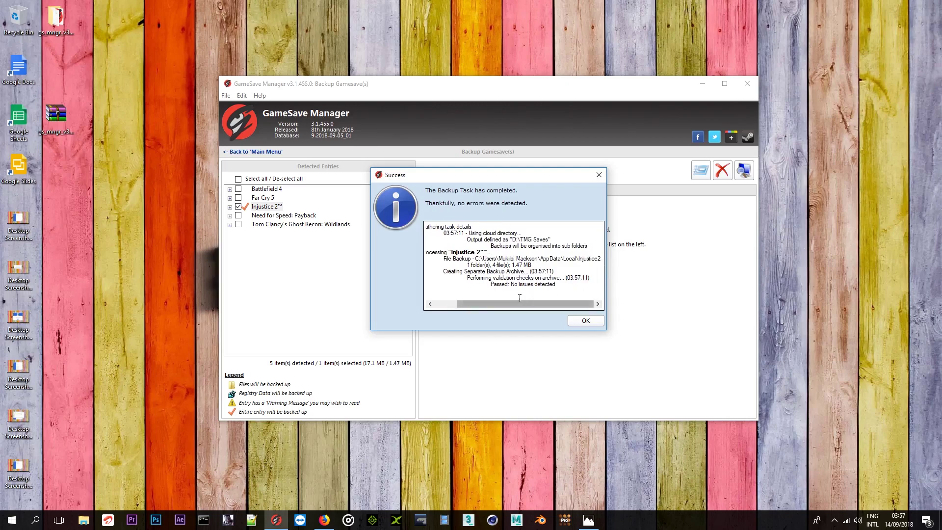
drag(513, 303, 503, 304)
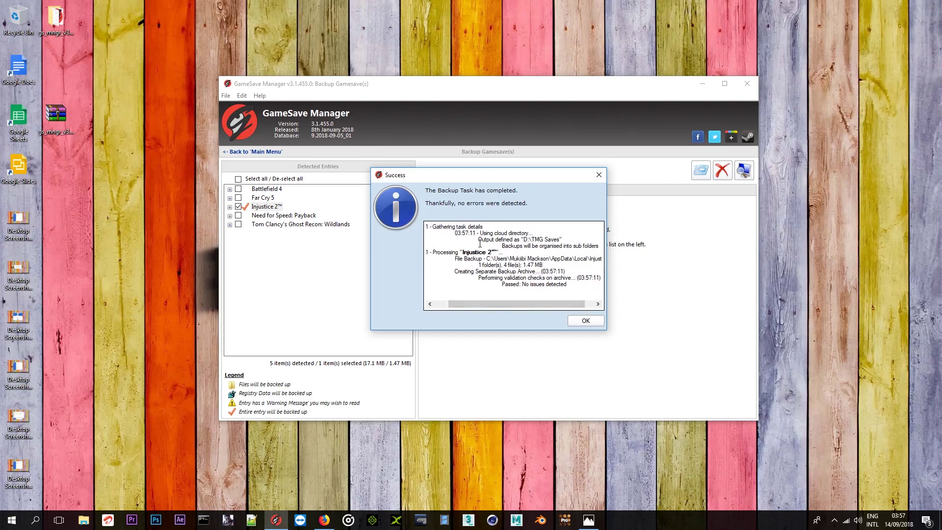
Highlight the output folder, sub folders, File Backup and archive creation lines in the success log
drag(479, 246, 532, 243)
click(526, 239)
drag(532, 239, 564, 239)
click(562, 240)
drag(502, 246, 599, 246)
click(589, 245)
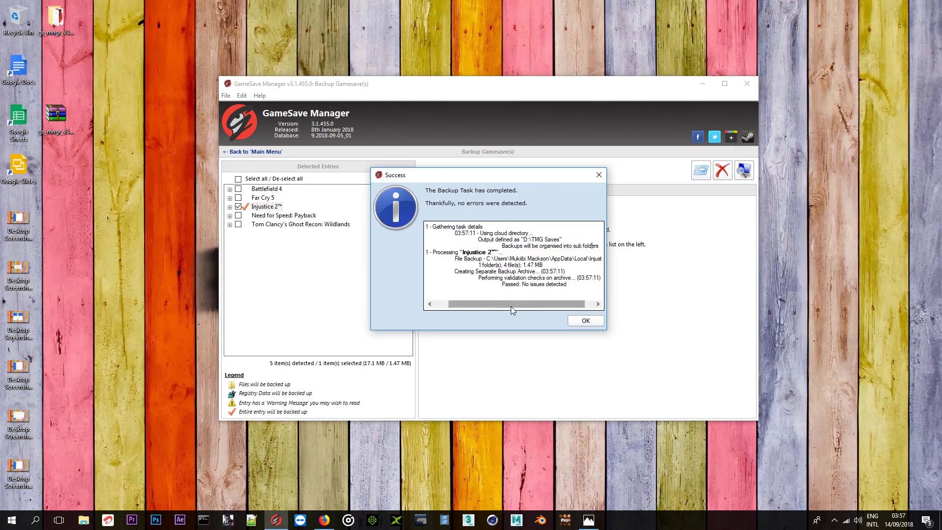
drag(511, 306, 586, 285)
click(504, 276)
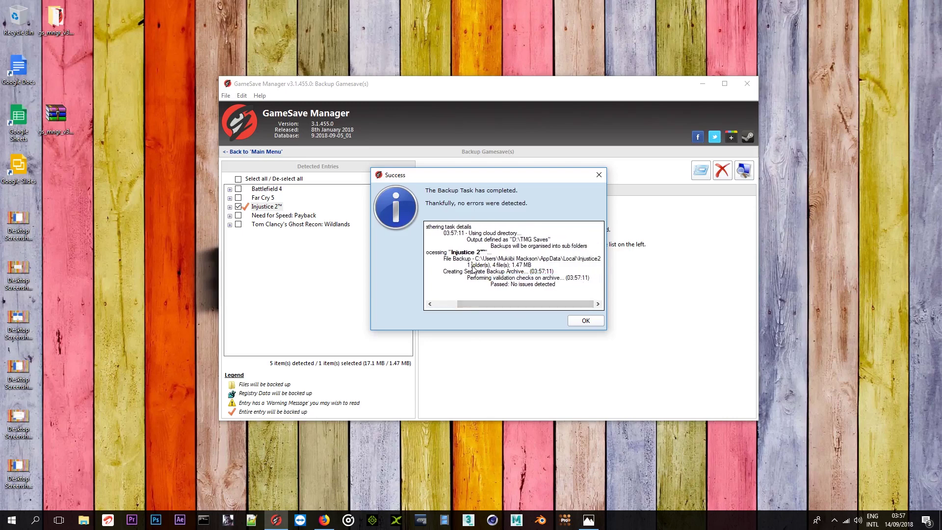
drag(444, 259, 610, 261)
drag(453, 271, 534, 284)
click(541, 273)
Dismiss the backup success report and return to the Main Menu
click(520, 284)
click(586, 322)
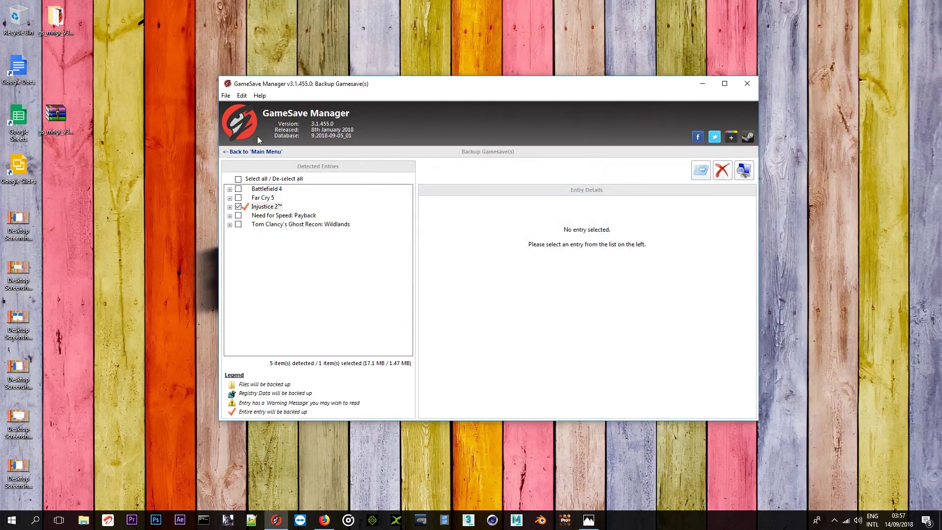
click(268, 207)
click(241, 151)
Reopen Program Settings and view Backup, Cloud, Update, Steam Spreader, Sort Entries and Ignored Entries categories
click(586, 283)
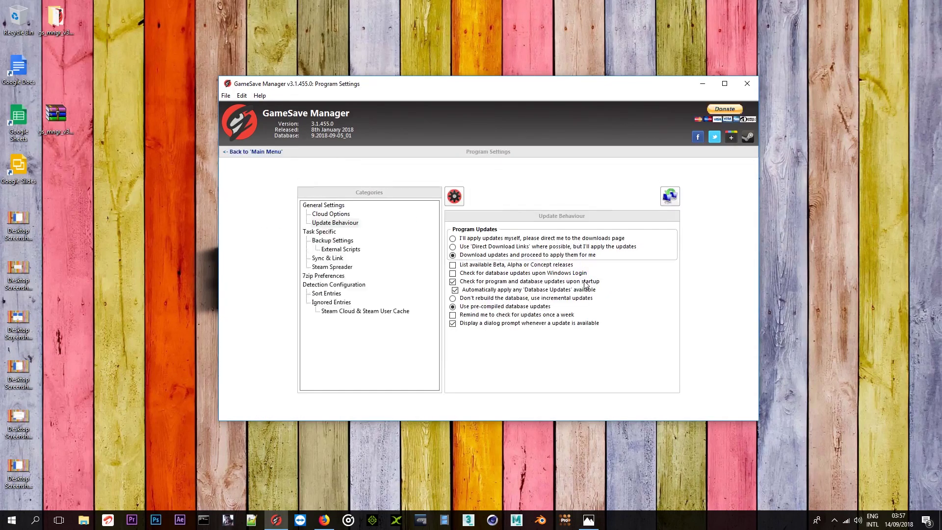
click(336, 242)
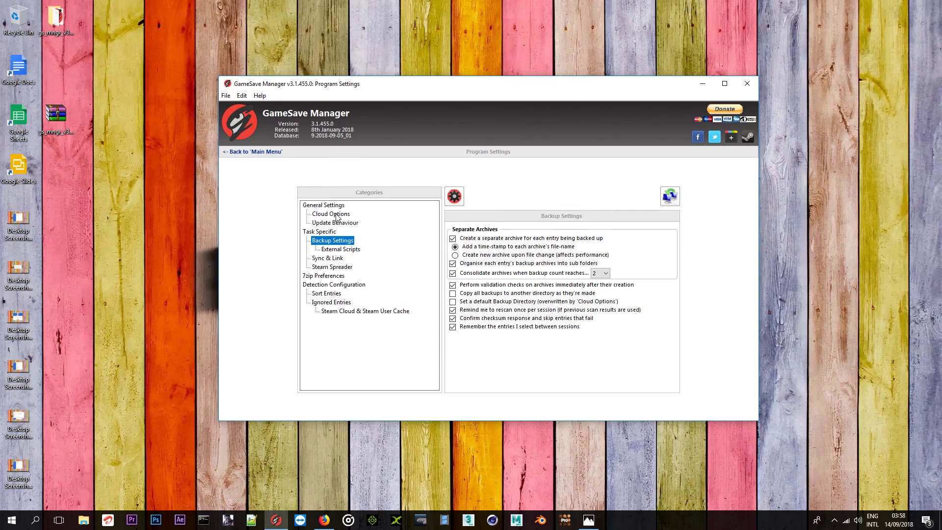
click(337, 216)
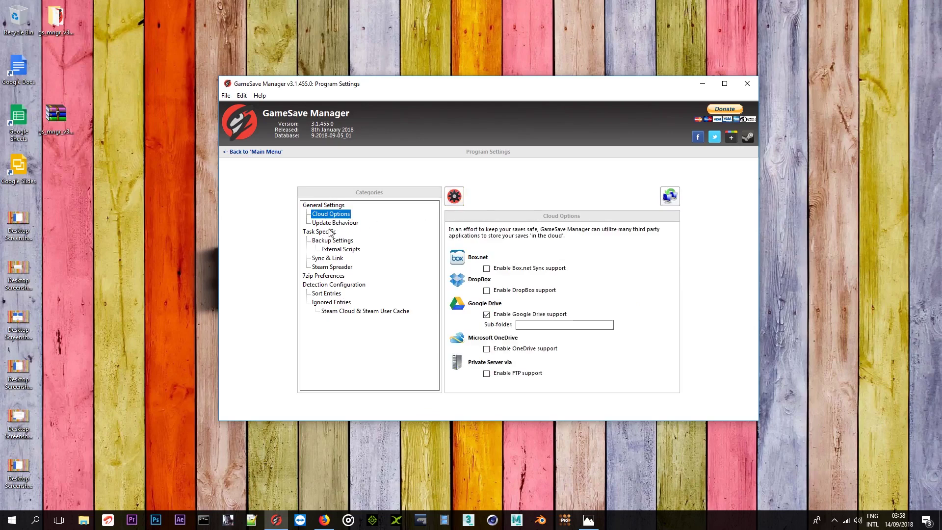
click(332, 224)
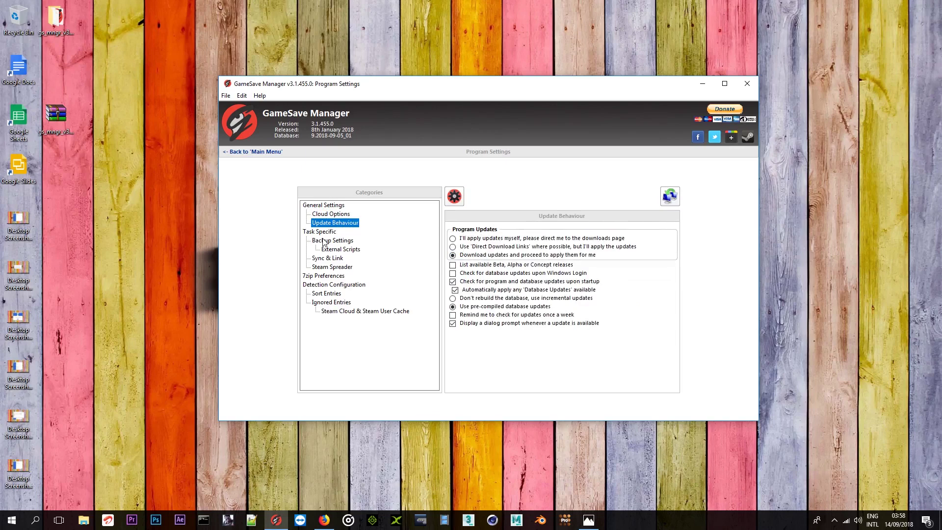
click(326, 249)
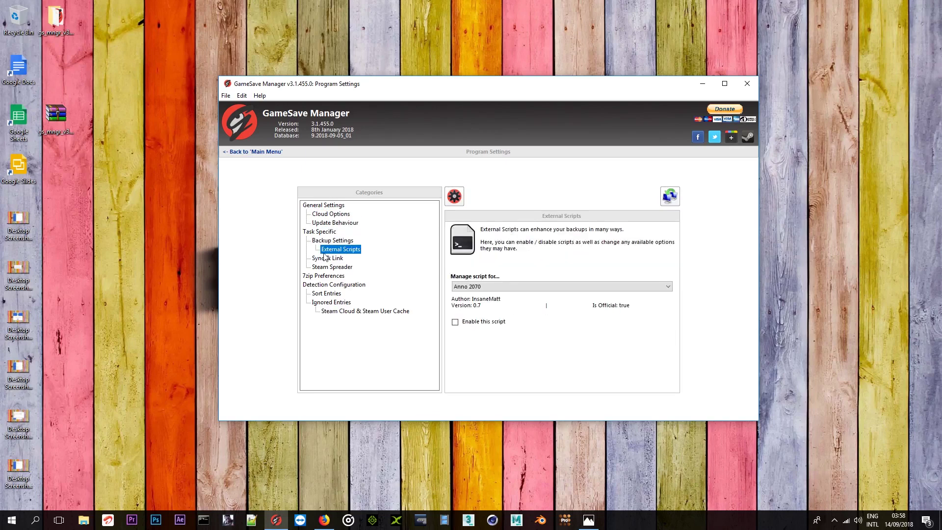
click(327, 267)
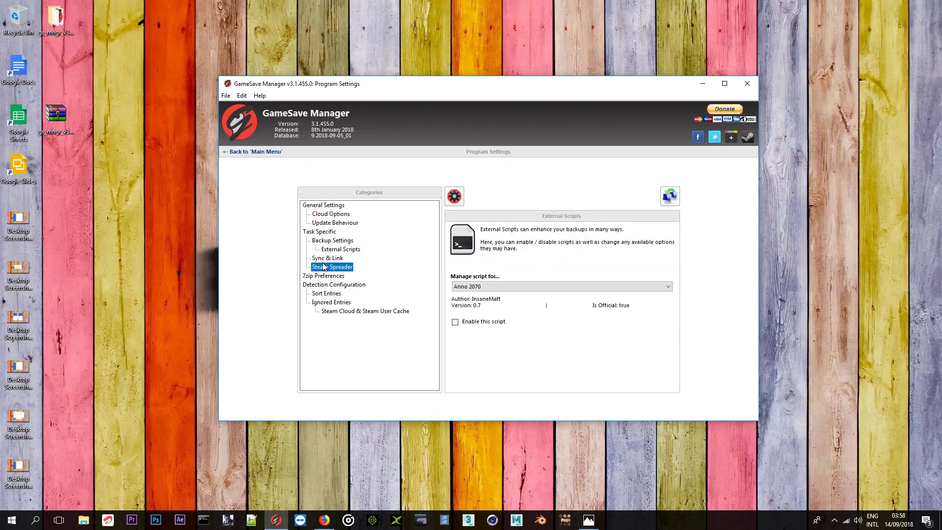
click(329, 294)
click(341, 313)
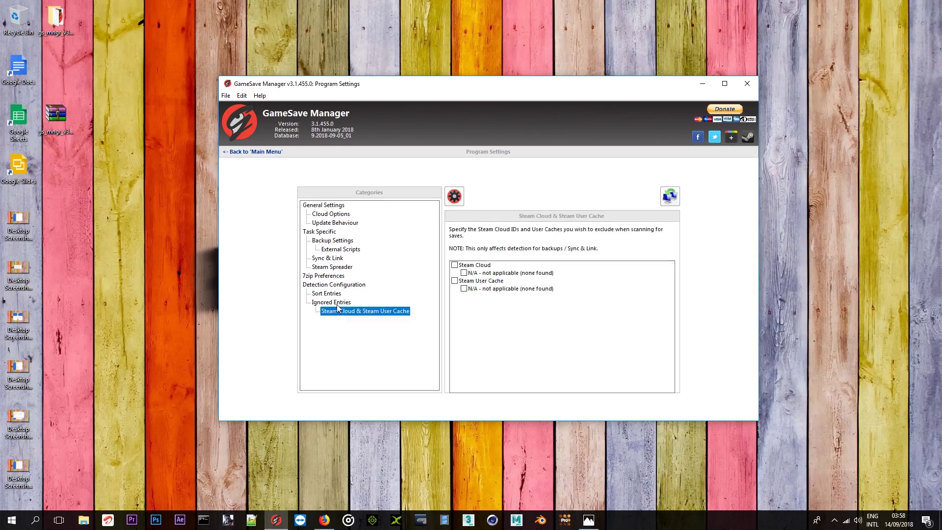
click(330, 302)
click(329, 285)
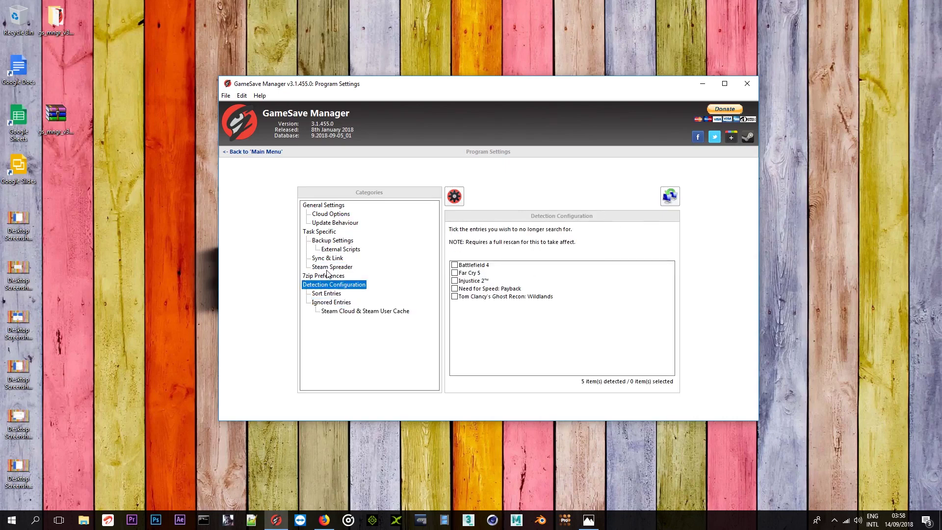
click(330, 241)
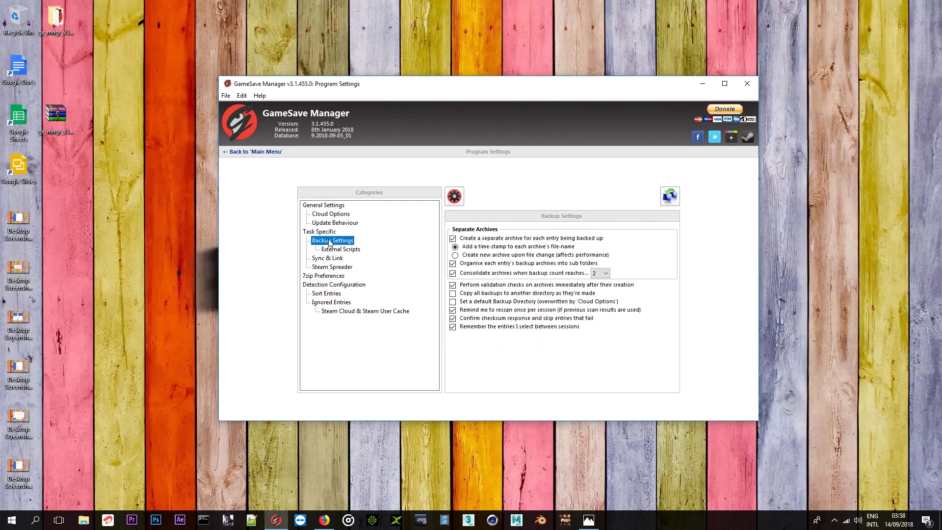
click(329, 223)
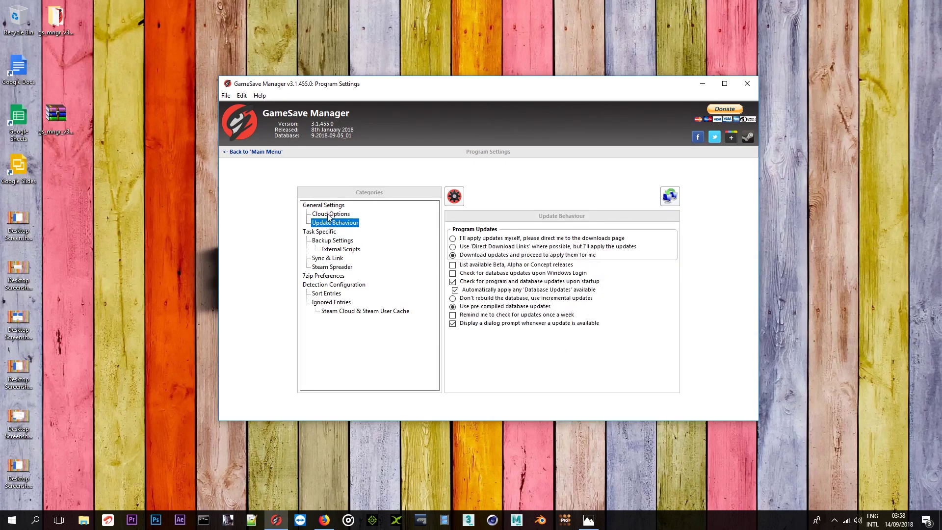
click(330, 215)
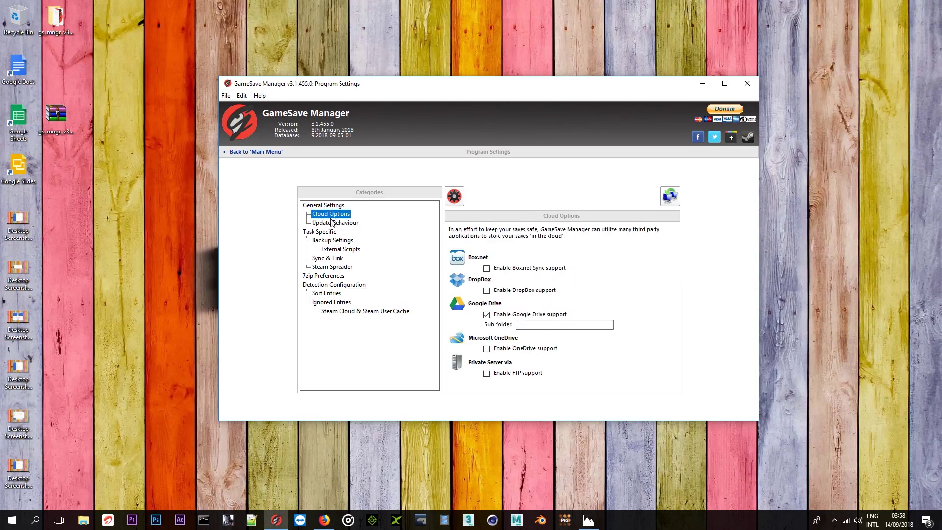
Step through every settings category once more, finishing on Cloud Options with Google Drive enabled
click(333, 224)
click(332, 240)
click(334, 249)
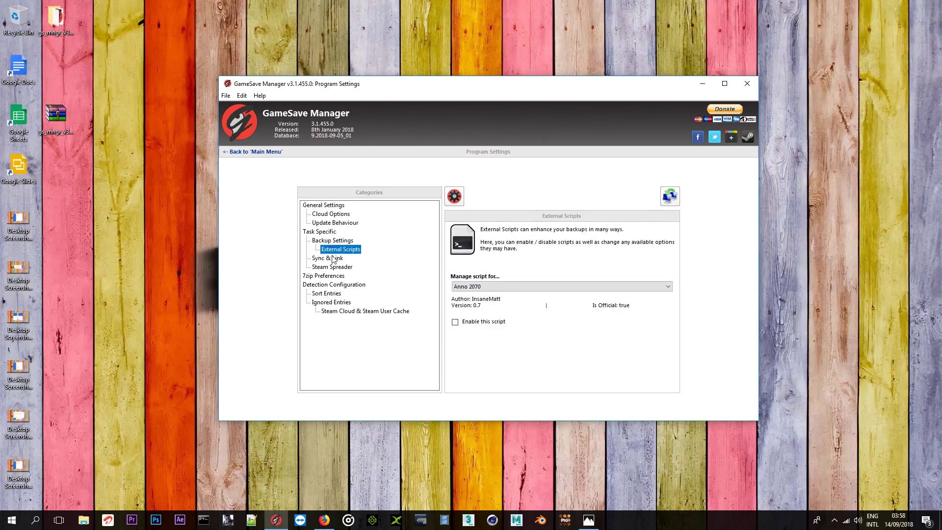
click(333, 259)
click(334, 267)
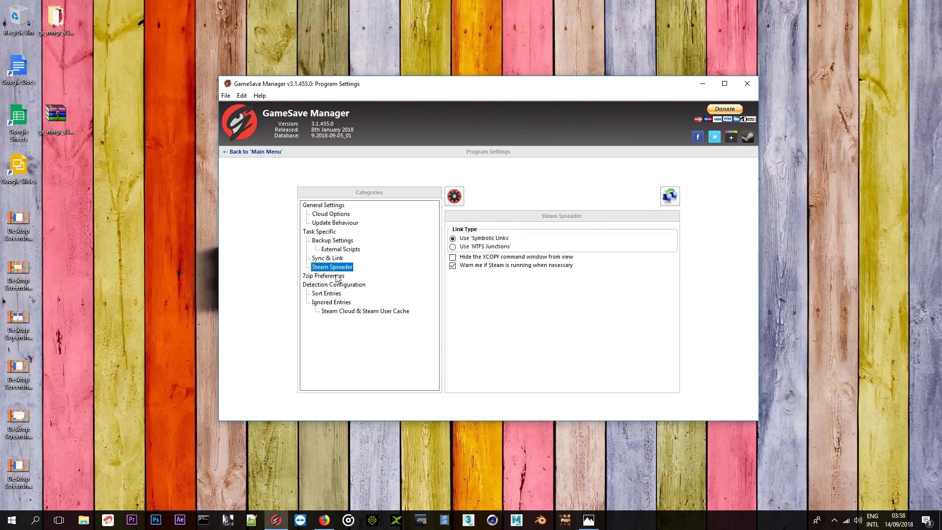
click(337, 277)
click(340, 285)
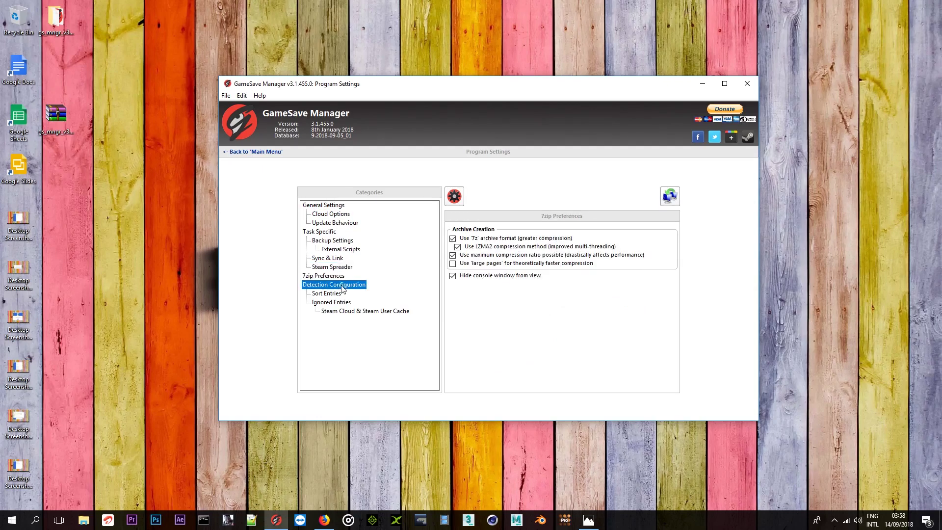
click(328, 294)
click(334, 311)
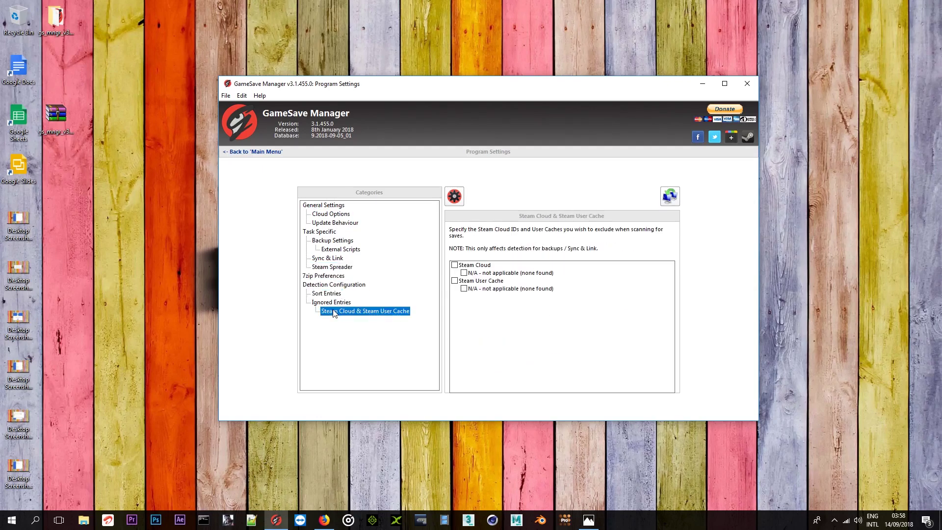
click(332, 285)
click(327, 250)
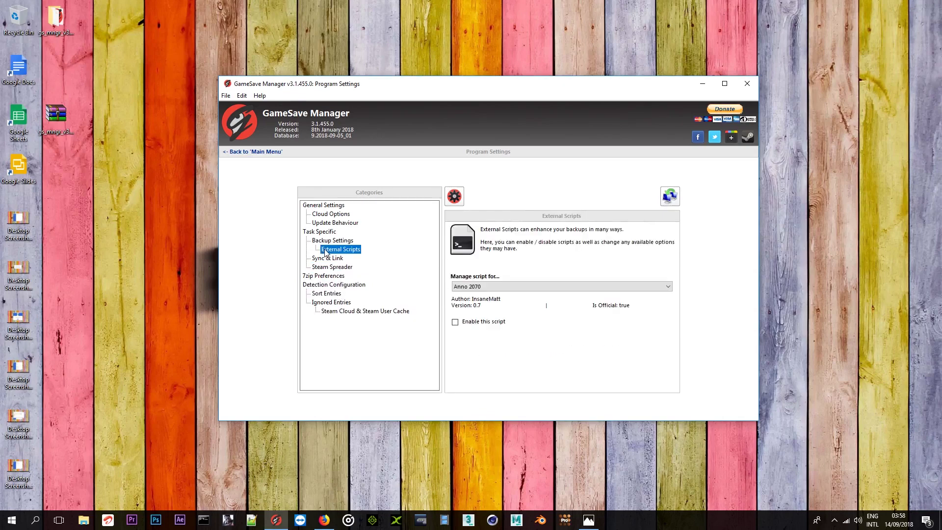
click(324, 224)
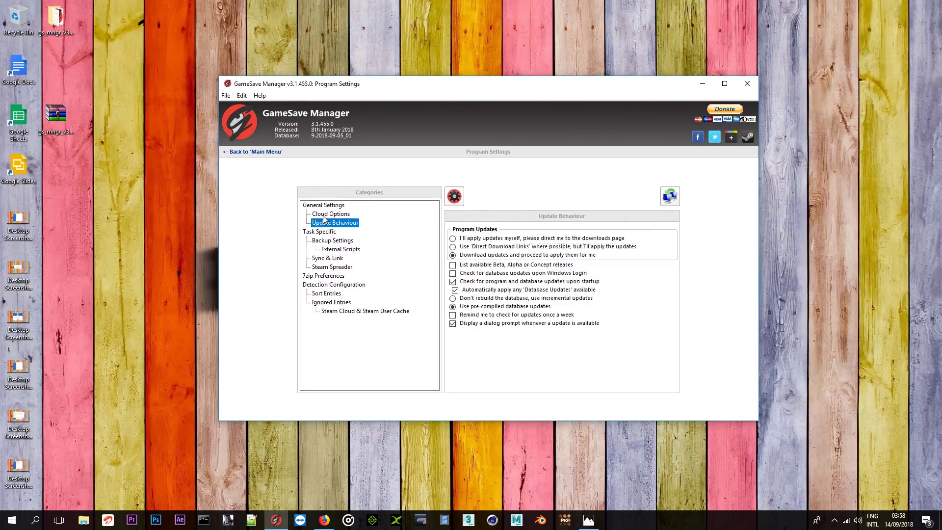
click(323, 214)
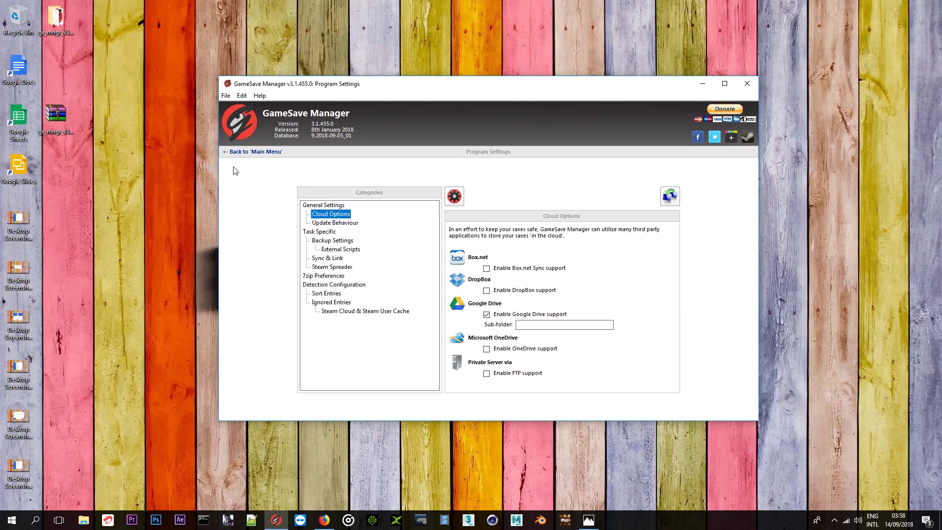
Browse to D:\TMG Saves\Injustice 2™ and select the new backup archive
click(79, 523)
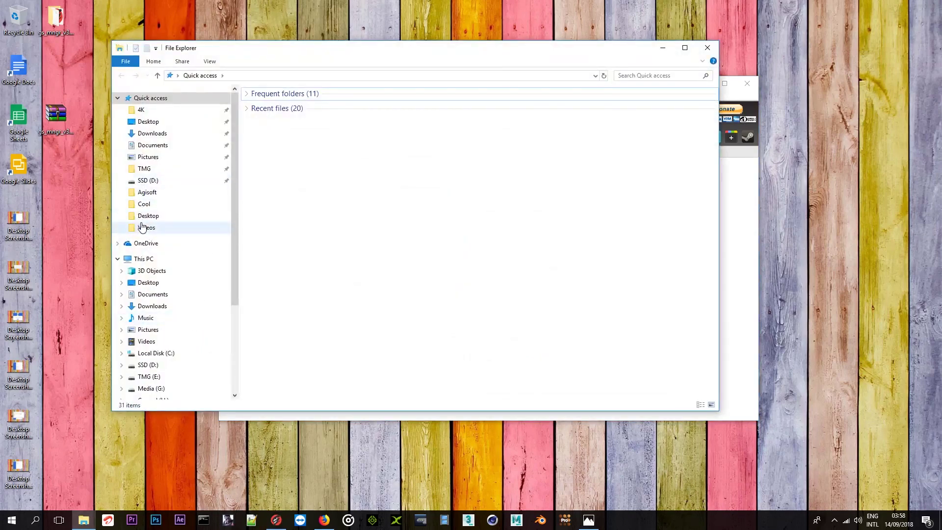
scroll(149, 319, down, 1)
click(151, 337)
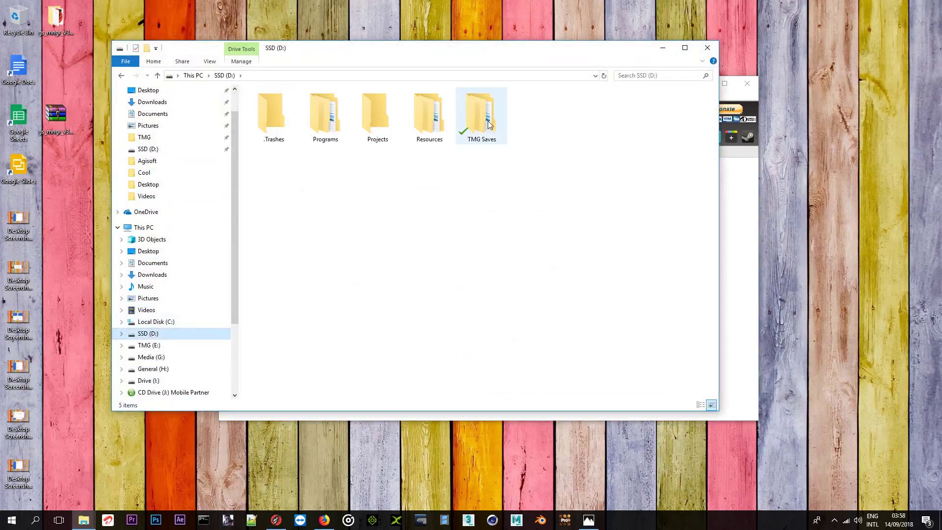
double_click(476, 123)
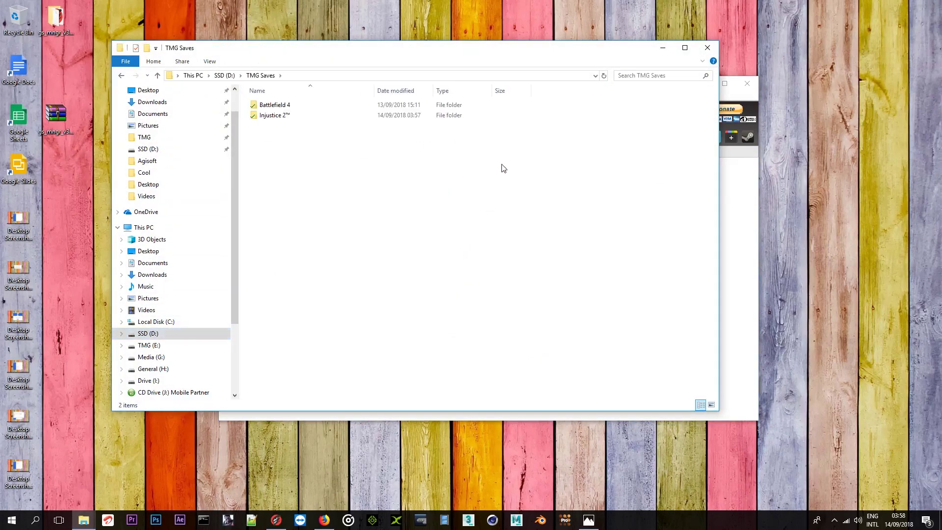
double_click(288, 117)
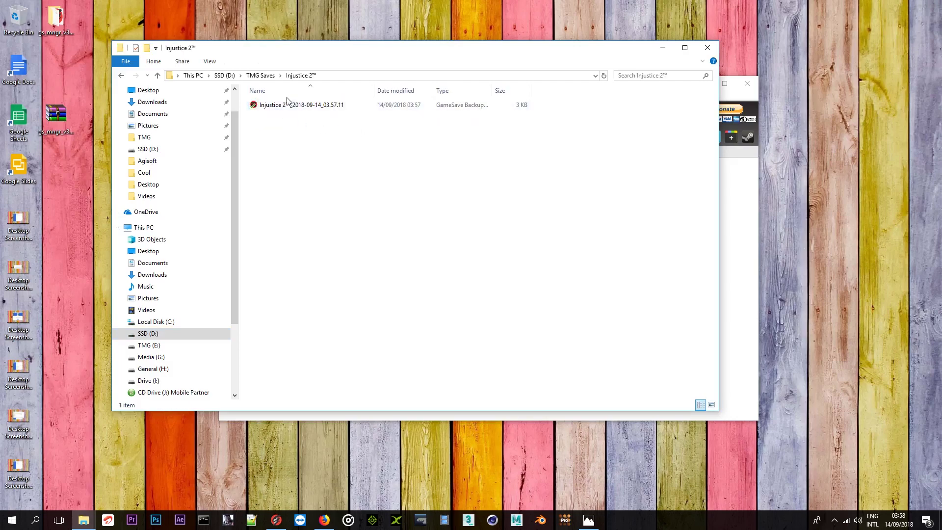
click(287, 105)
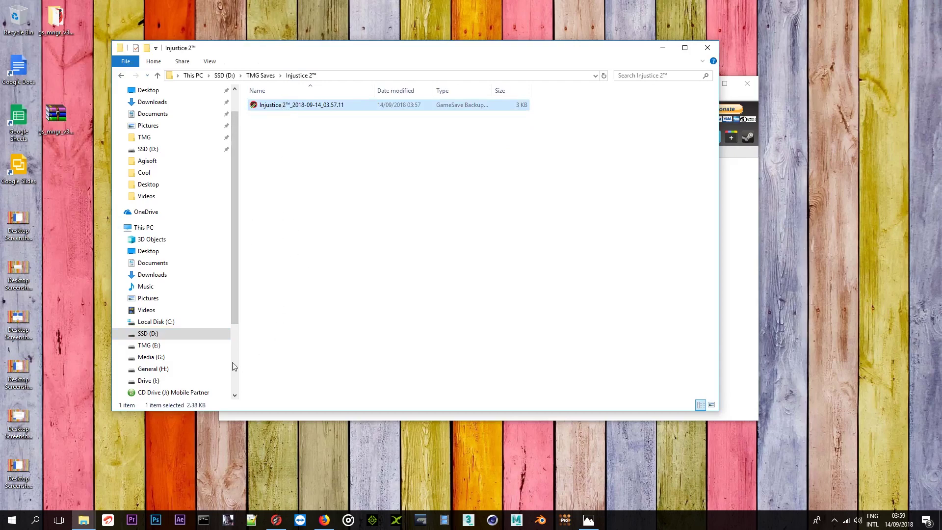
Check the older backup in H:\TMG\GameSaves\Injustice 2™ in a separate window, then close it
right_click(157, 372)
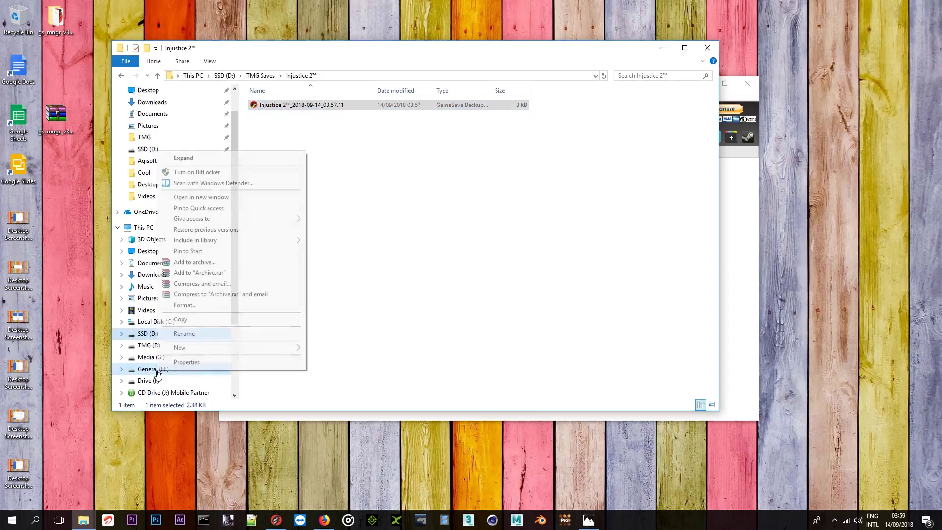
click(205, 197)
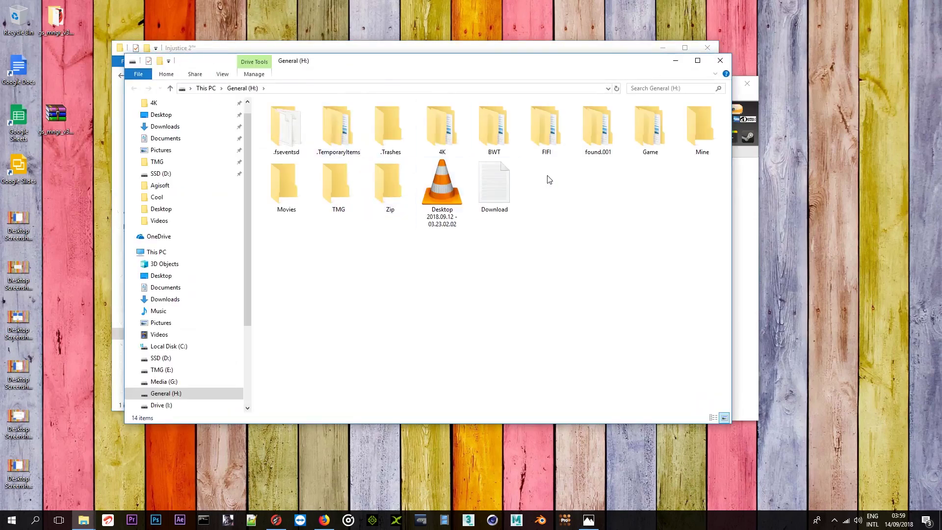
double_click(338, 186)
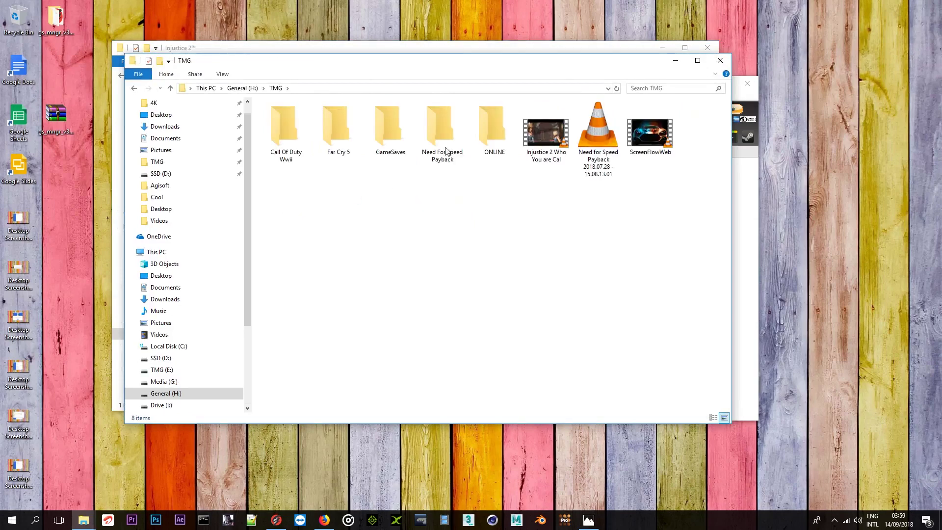
drag(414, 67, 612, 154)
double_click(587, 216)
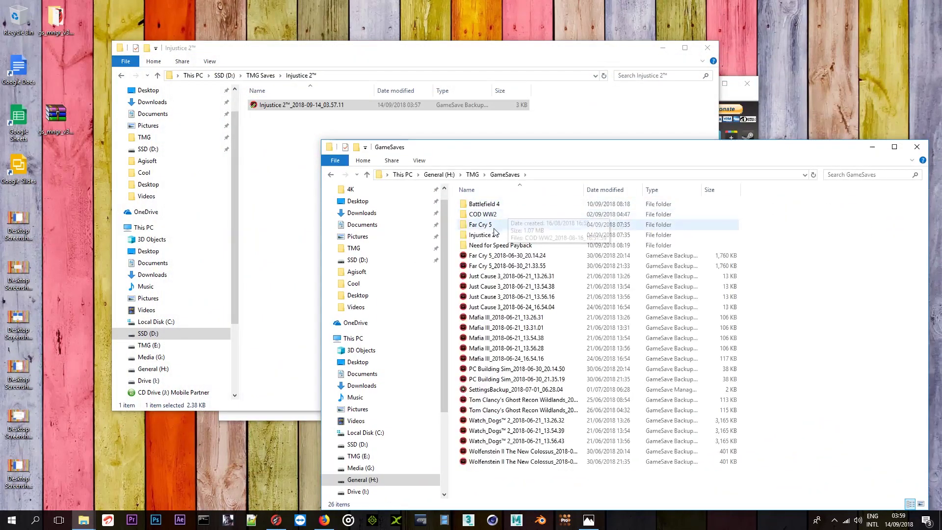
click(485, 235)
double_click(490, 237)
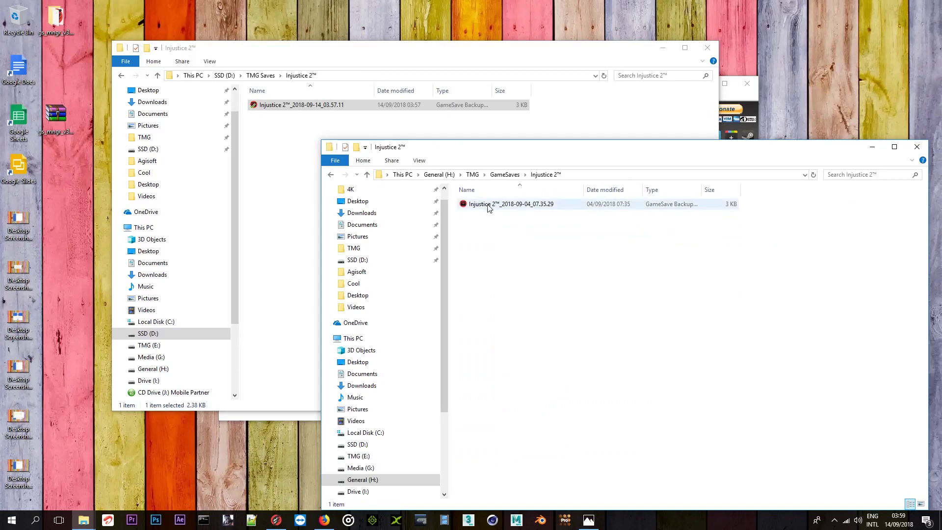
click(489, 207)
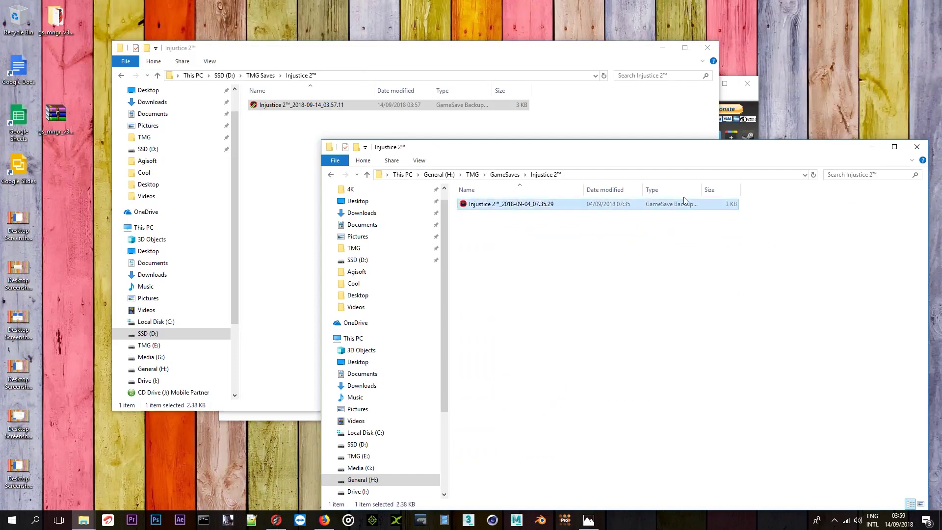
click(917, 147)
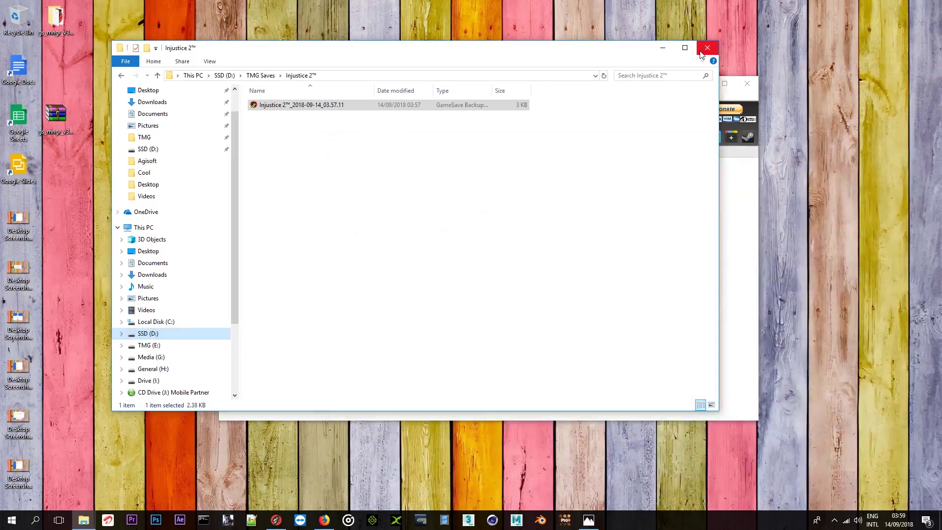
Close the old window, reopen D:\TMG Saves, and drag the Injustice 2™ folder onto the desktop
click(707, 48)
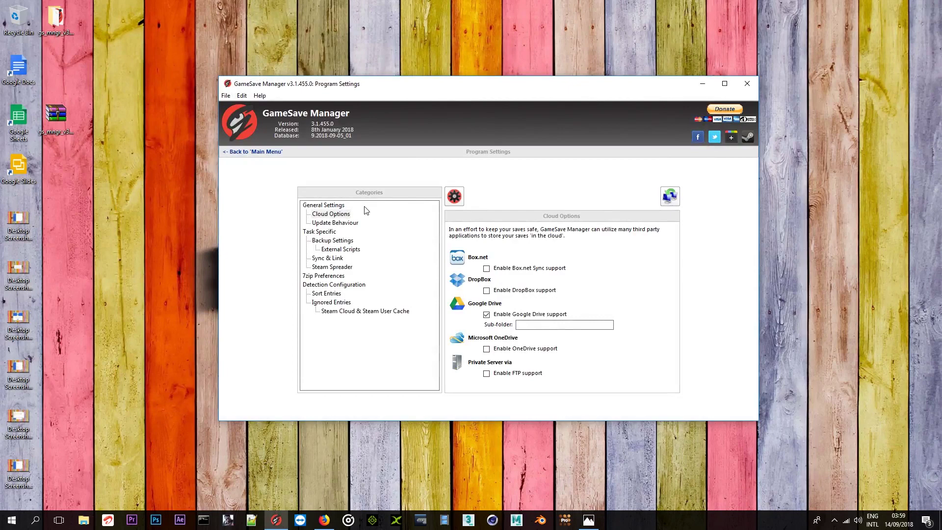
click(83, 520)
drag(447, 144, 363, 72)
click(262, 114)
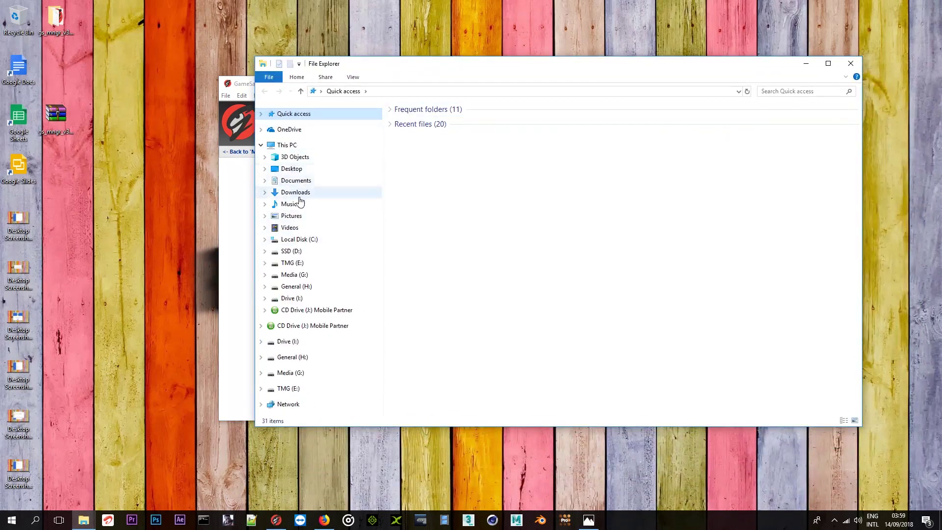
click(291, 251)
double_click(625, 133)
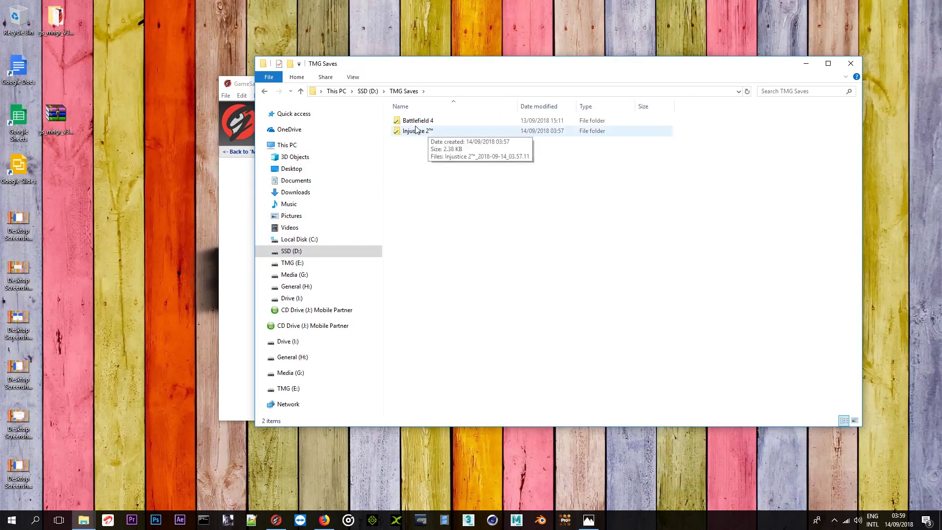
drag(418, 128, 124, 159)
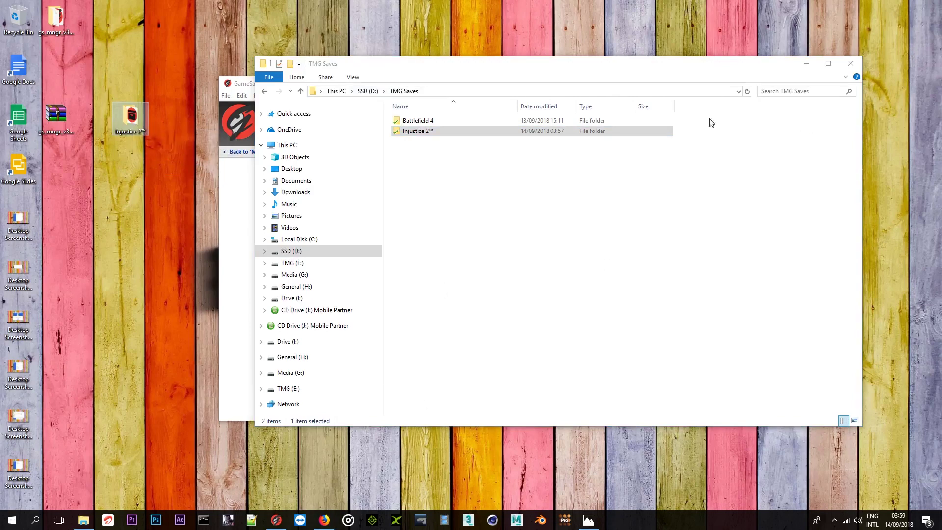
In Firefox's Google Drive, open Computers > My PC > TMG Saves > Injustice 2™
click(806, 64)
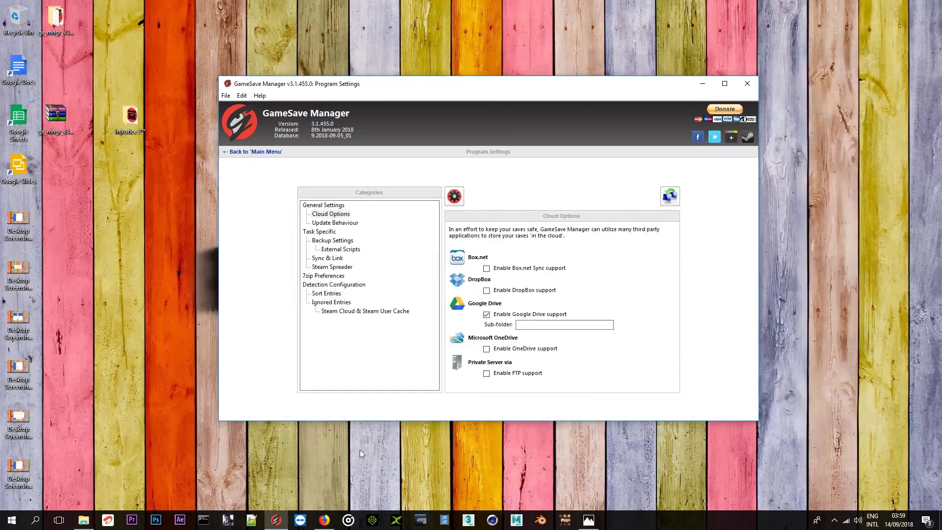
click(328, 526)
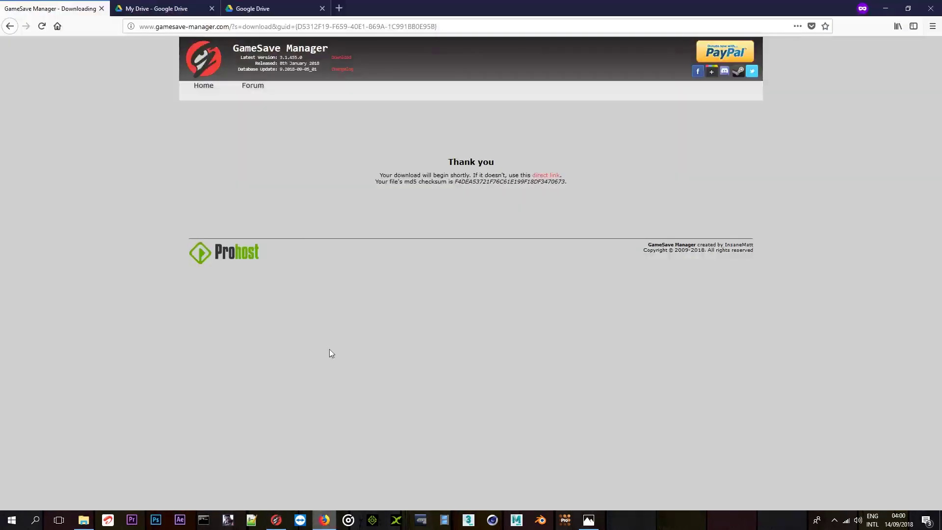
click(138, 8)
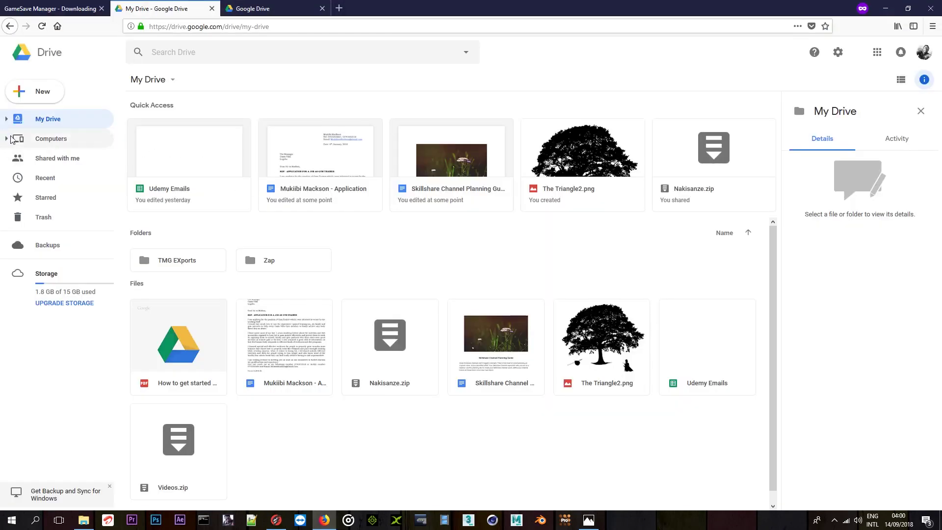
click(8, 140)
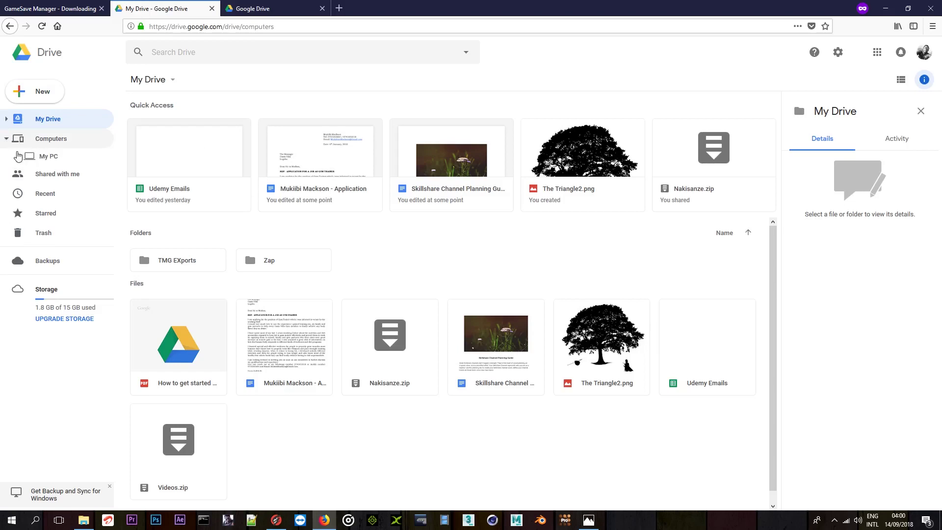
double_click(162, 140)
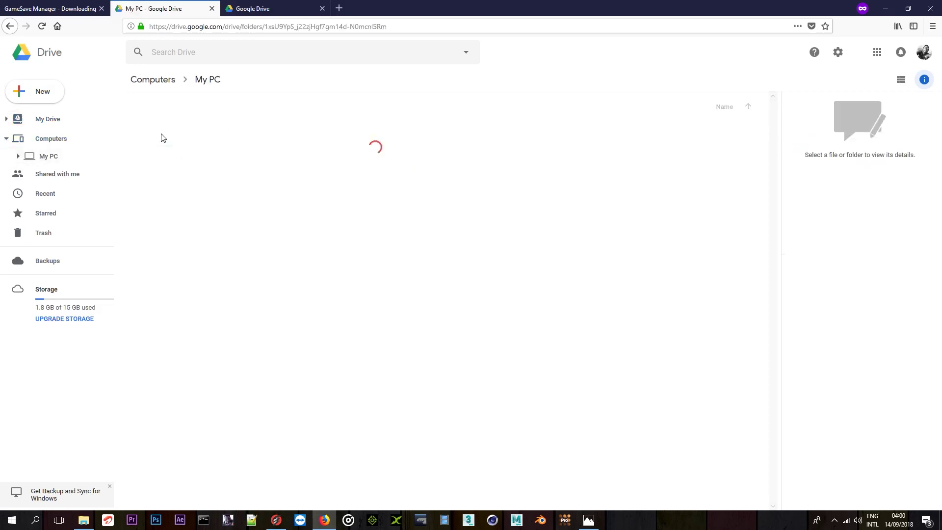
click(172, 135)
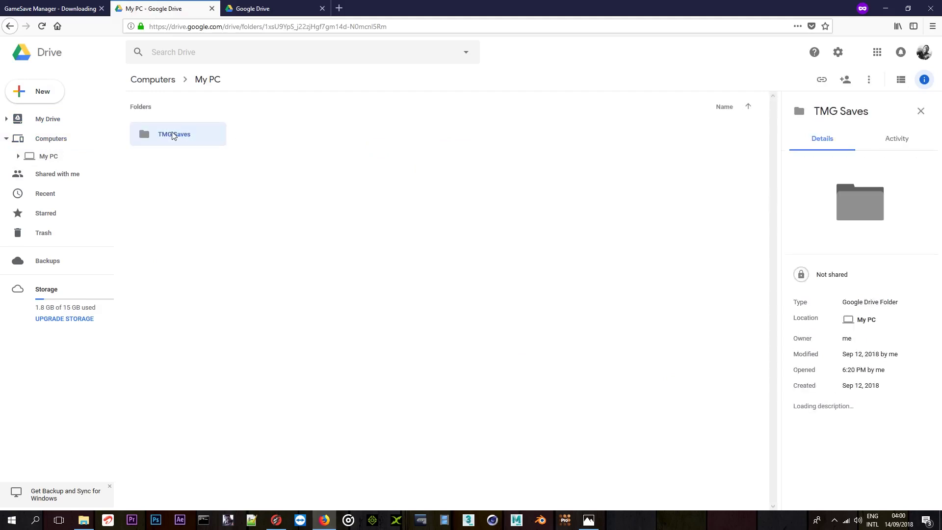
double_click(173, 136)
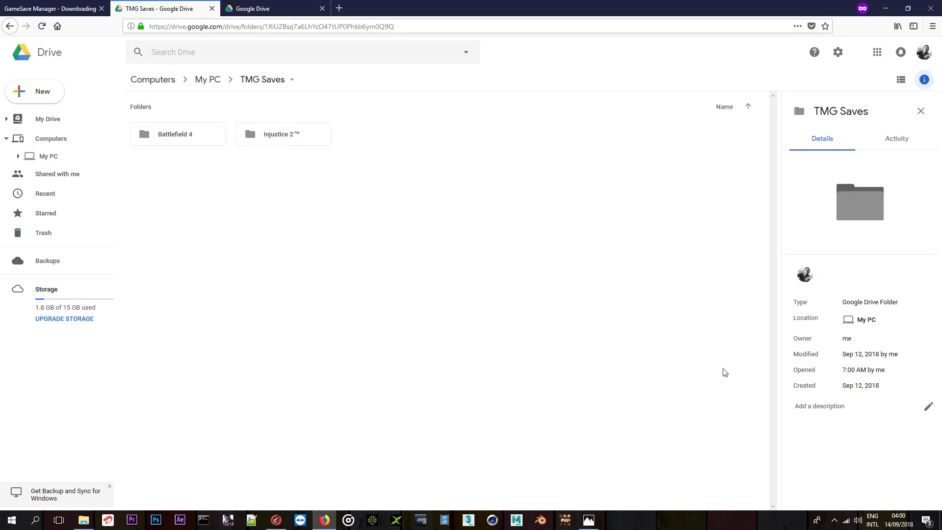
double_click(258, 139)
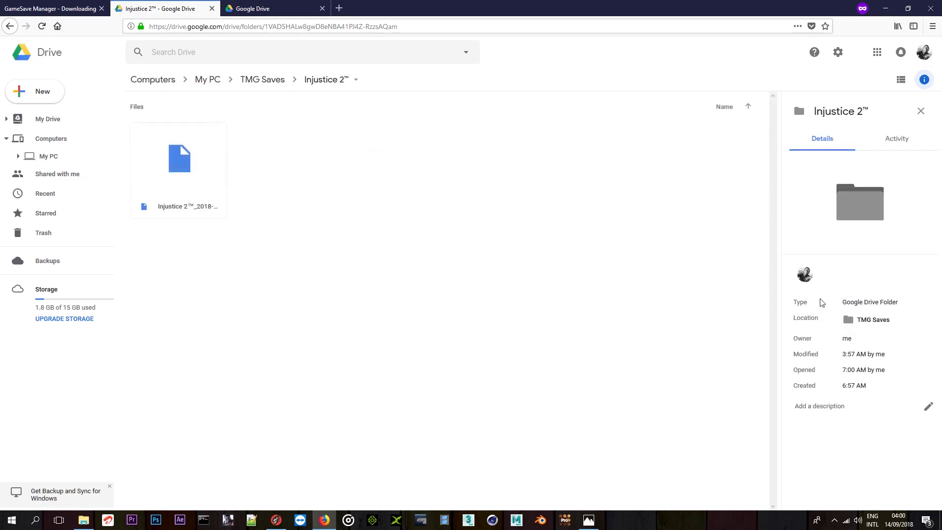
Inspect the folder's opened time and the synced backup file's creation time in the details pane
drag(798, 369, 847, 310)
double_click(861, 371)
click(854, 371)
drag(848, 370, 877, 370)
click(877, 370)
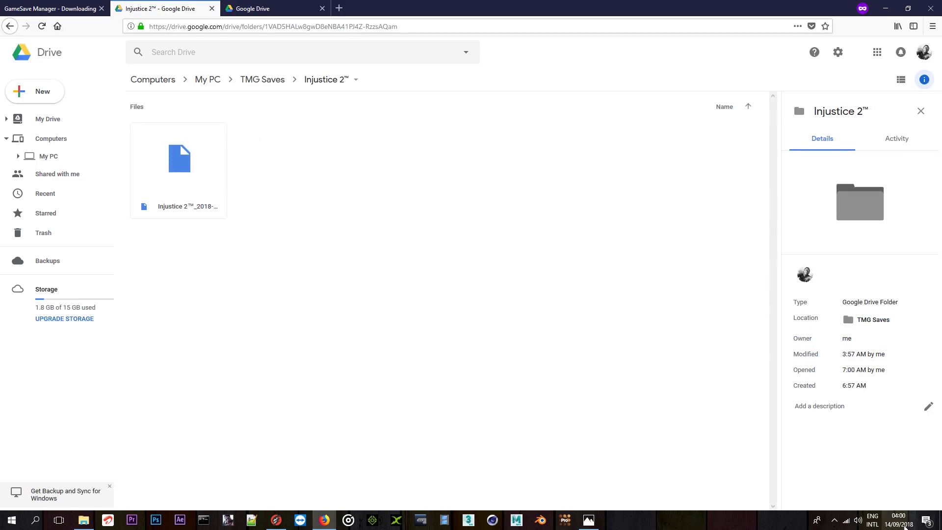
mouse_move(899, 523)
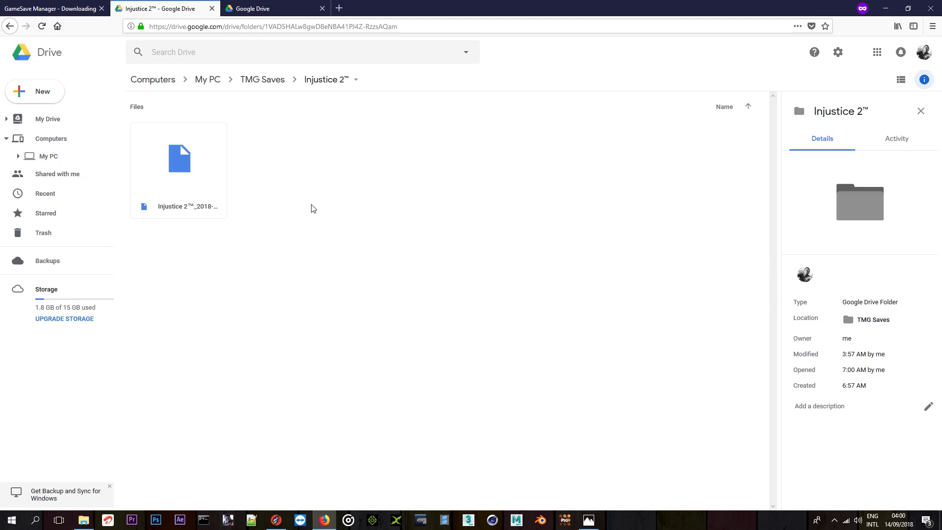
click(208, 189)
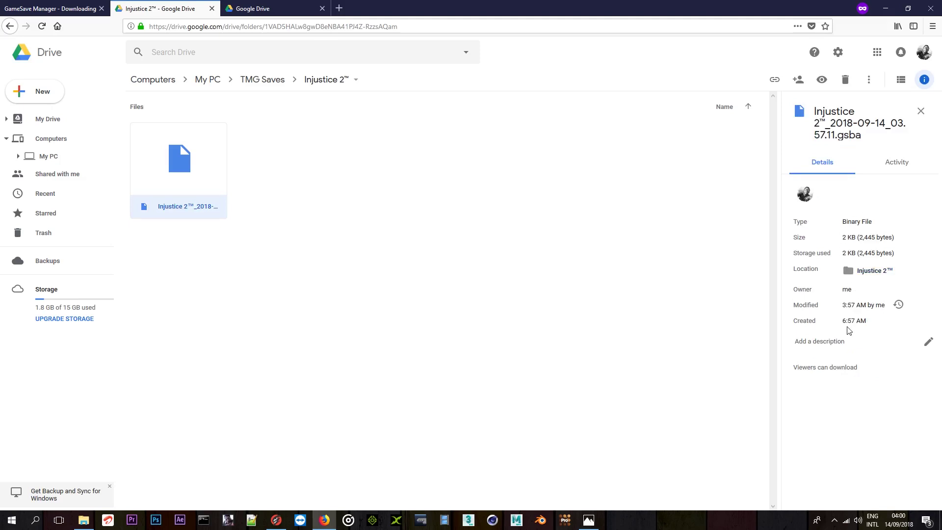
drag(845, 323, 907, 325)
click(907, 326)
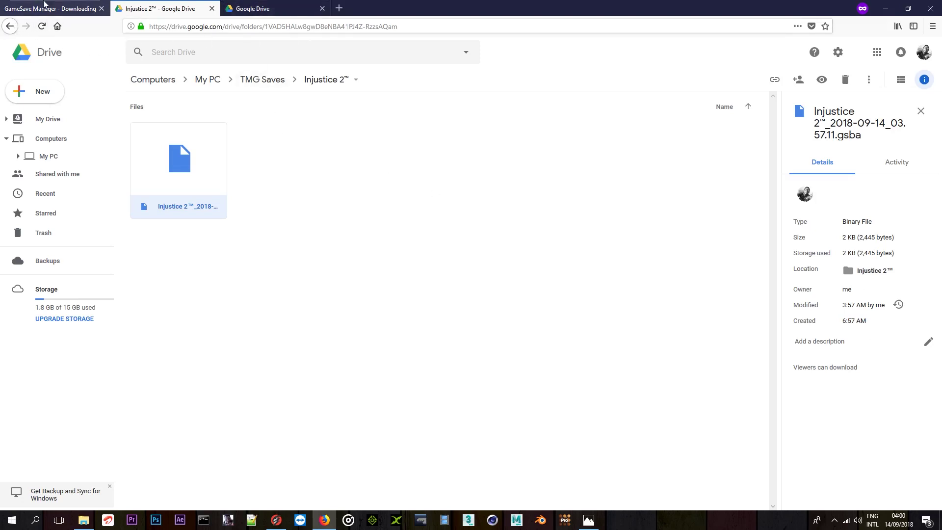
Enable FTP support in Cloud Options and return to the Main Menu
click(888, 8)
click(486, 374)
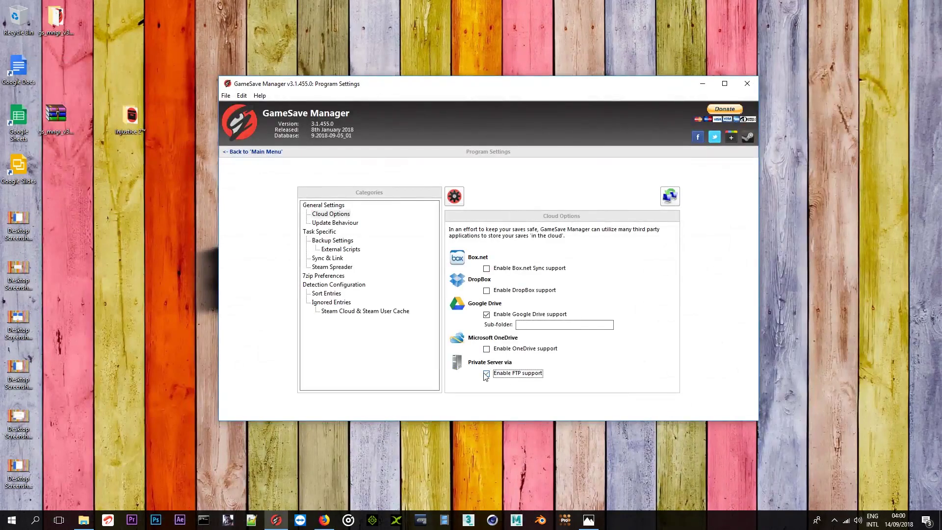
click(244, 153)
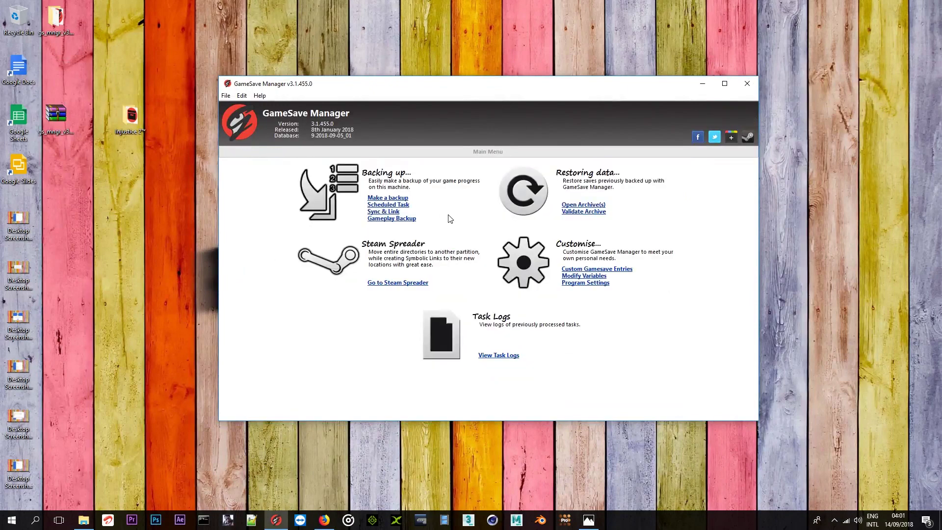
Start a new backup covering Battlefield 4 and Injustice 2™ (2.53 MB)
click(388, 199)
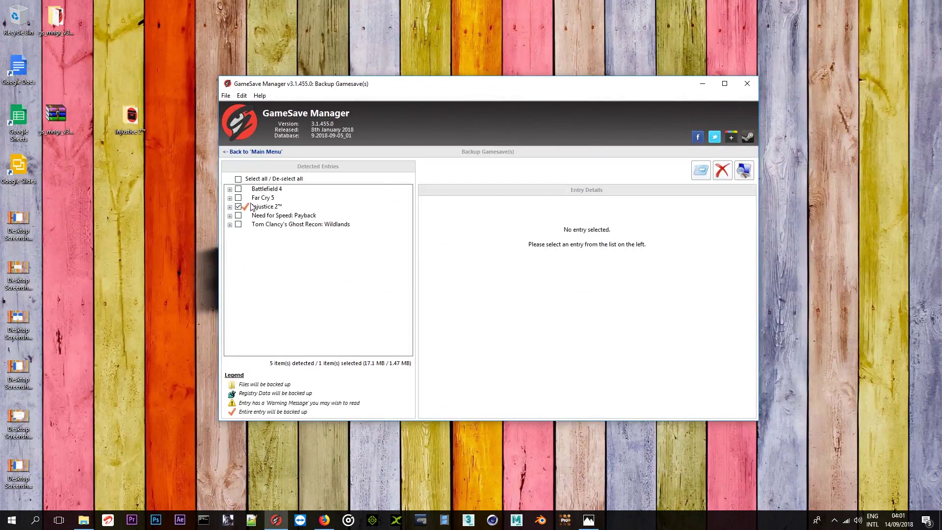
click(260, 209)
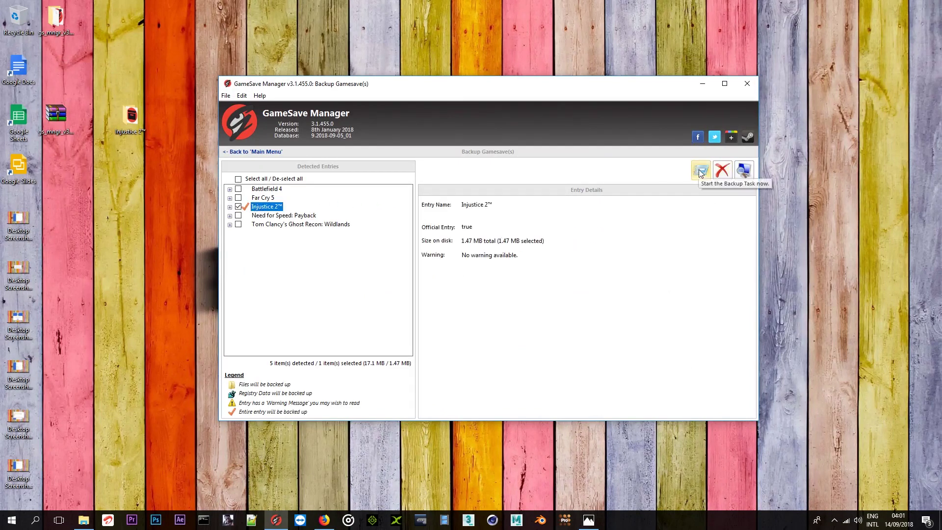
click(239, 190)
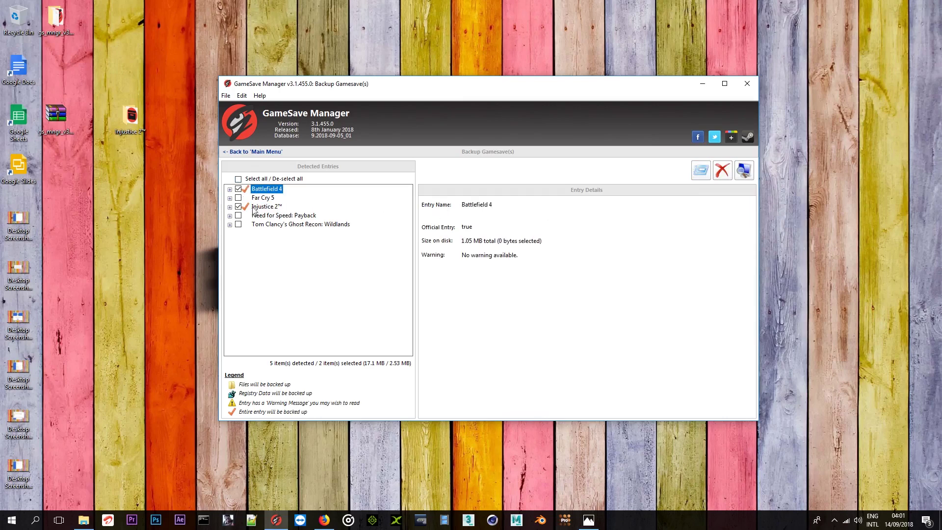
click(700, 171)
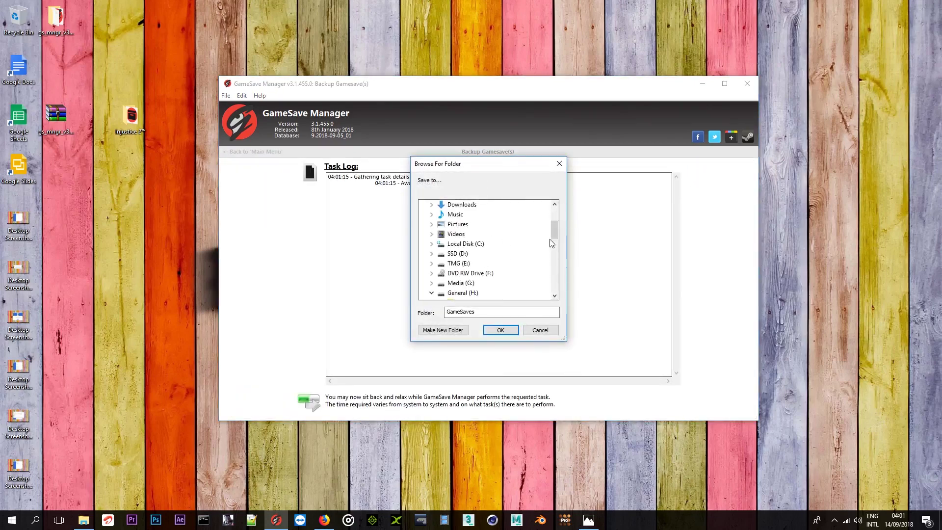
Choose H:\TMG\GameSaves as the destination and check the FTP upload line in the success log
drag(555, 230, 554, 263)
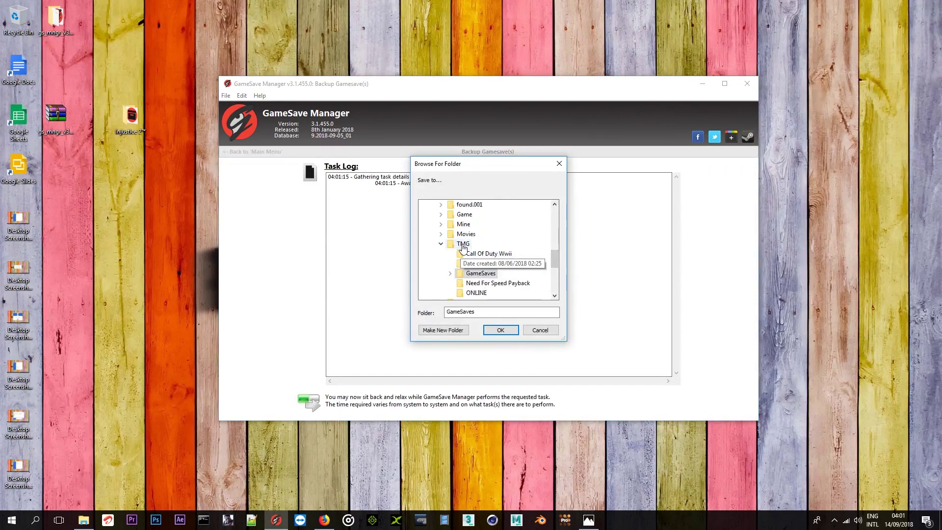
click(500, 329)
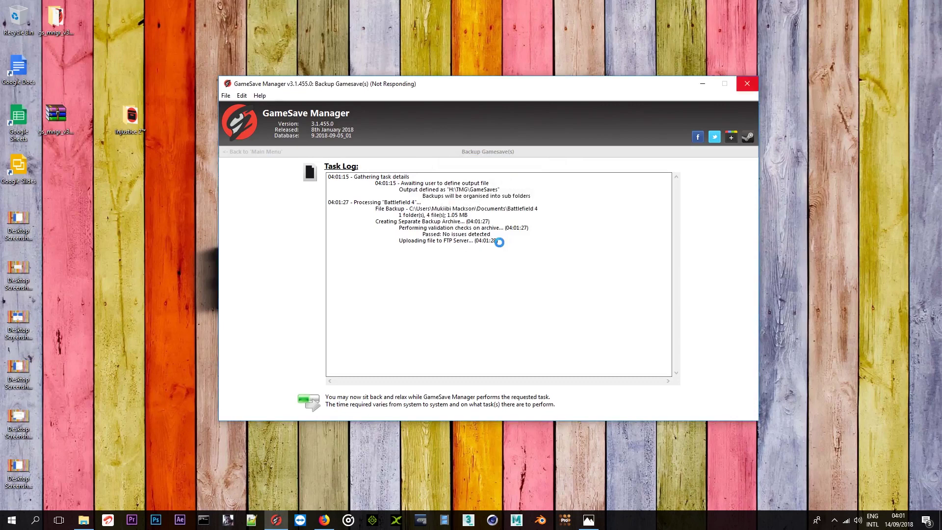
drag(417, 241, 500, 243)
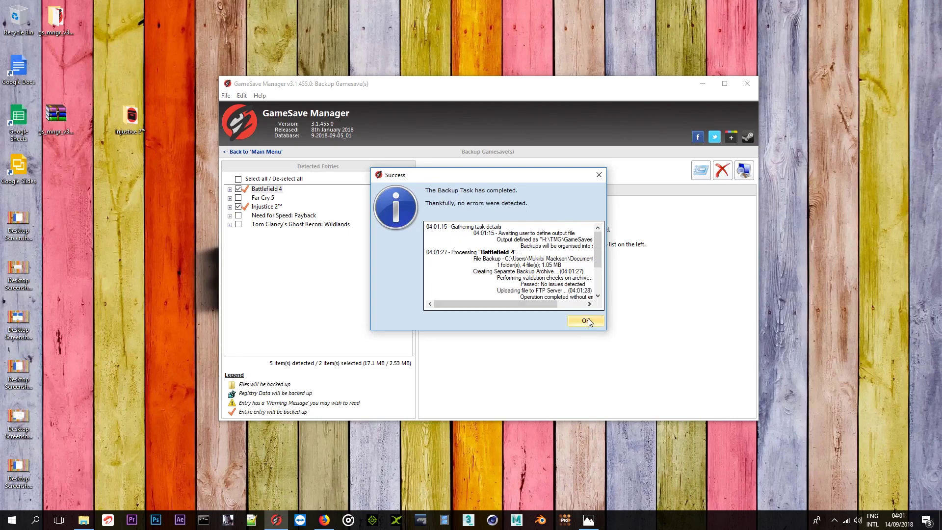
click(586, 321)
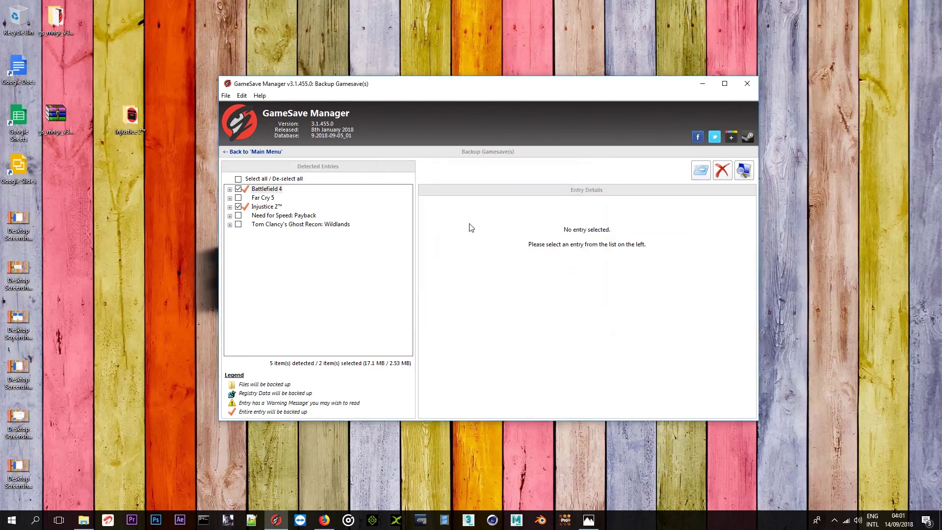